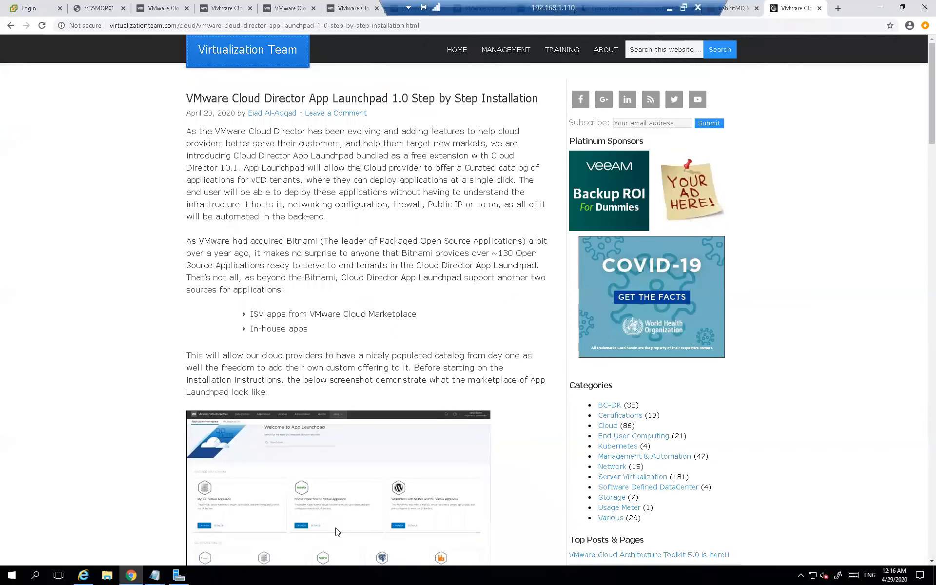
Step: Switch to the Cloud Director tab showing the mysql06 MySQL launch form at Small size
click(157, 12)
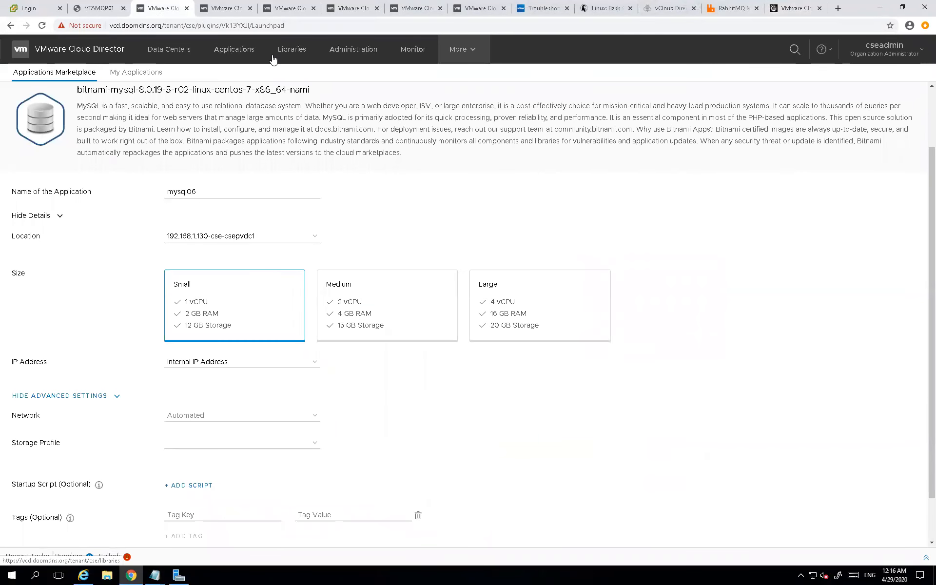
Step: Reach App Launchpad through the More menu, showing featured MySQL, NGINX and WordPress appliances
click(465, 58)
click(465, 74)
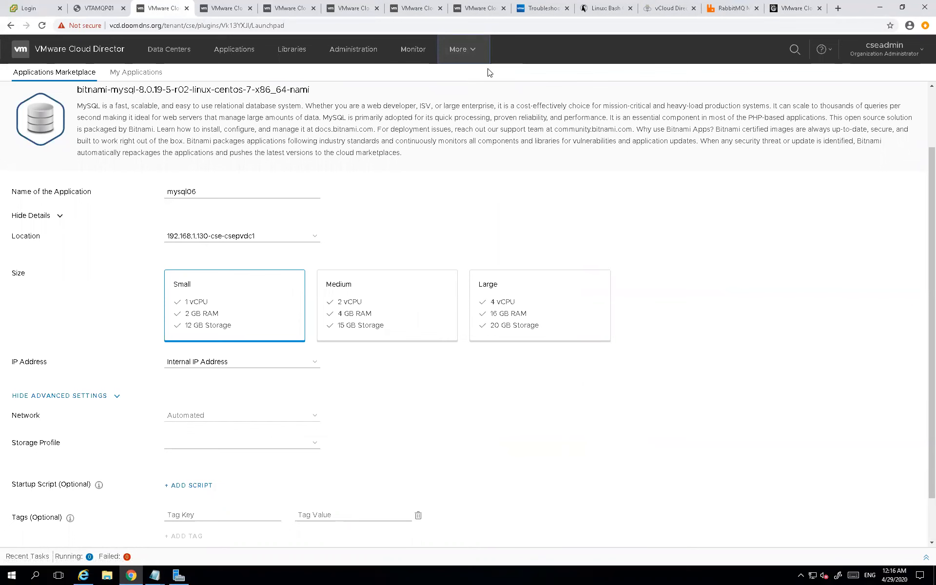
click(414, 50)
click(464, 58)
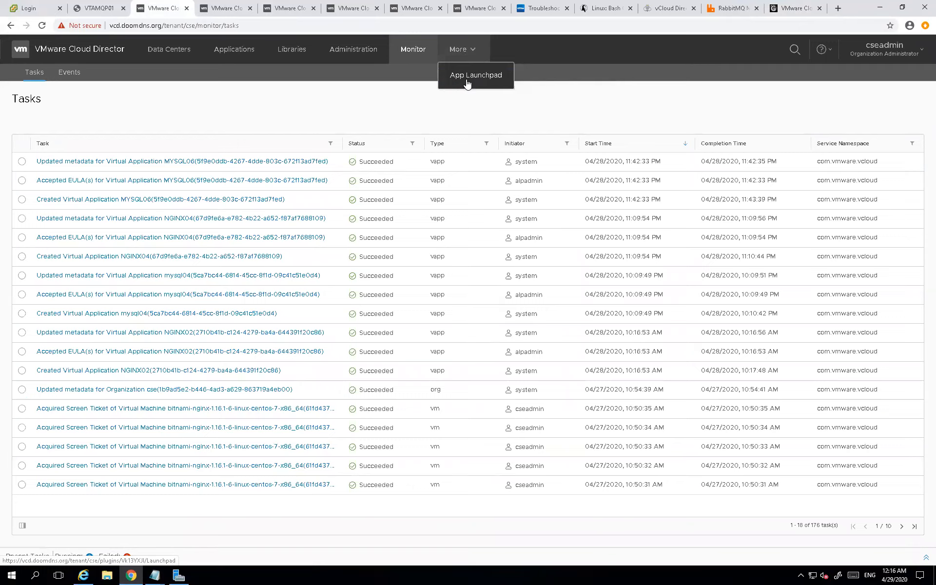
click(470, 78)
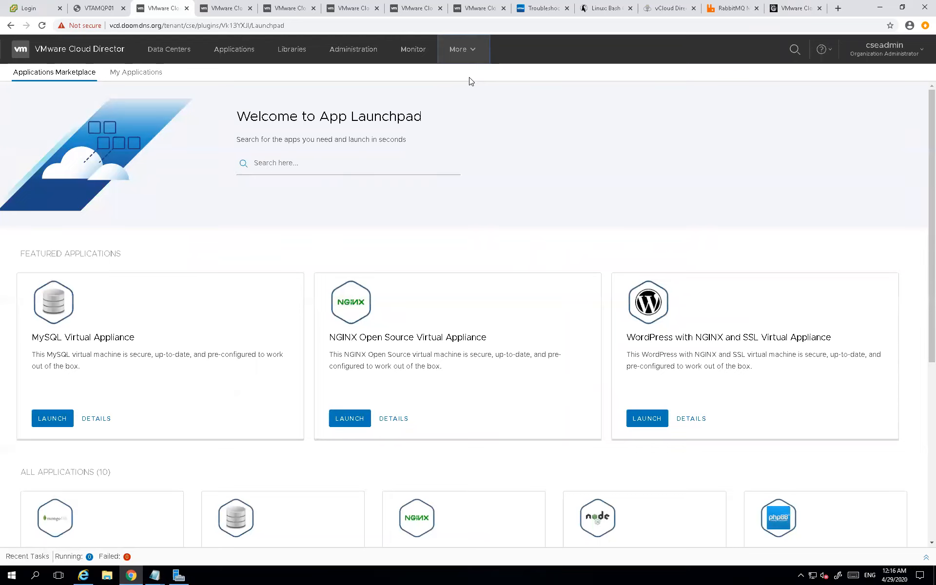
scroll(568, 159, down, 2)
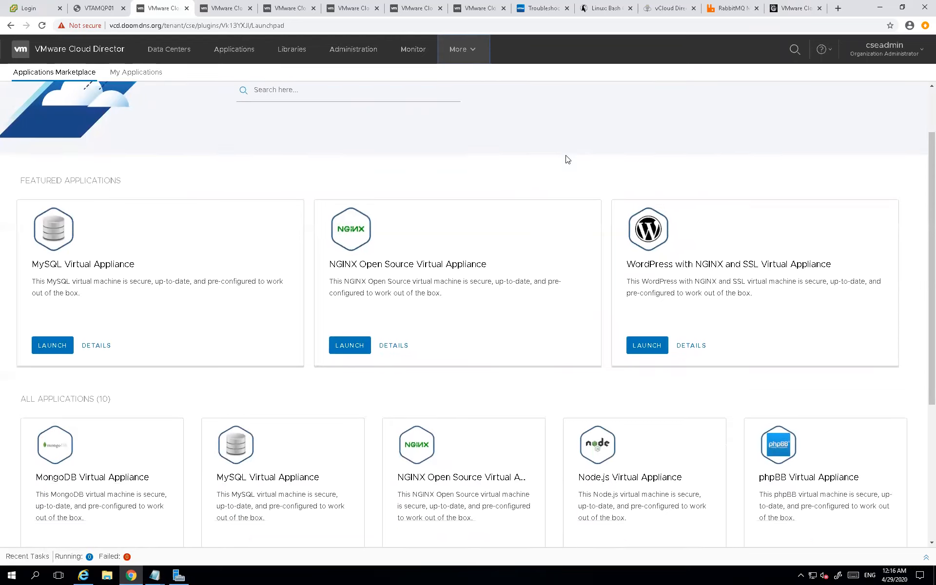
scroll(568, 160, down, 1)
scroll(535, 162, down, 3)
scroll(535, 164, up, 3)
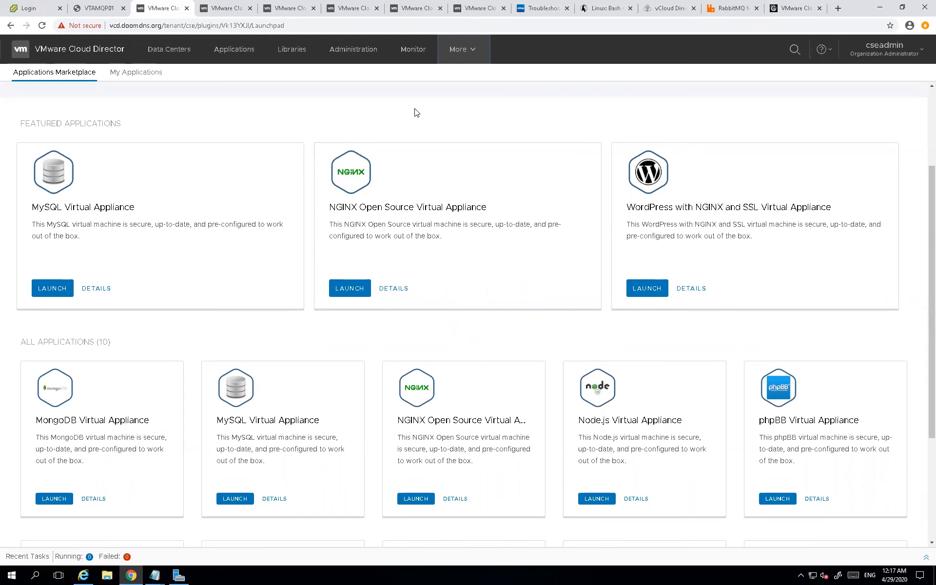
scroll(416, 113, down, 3)
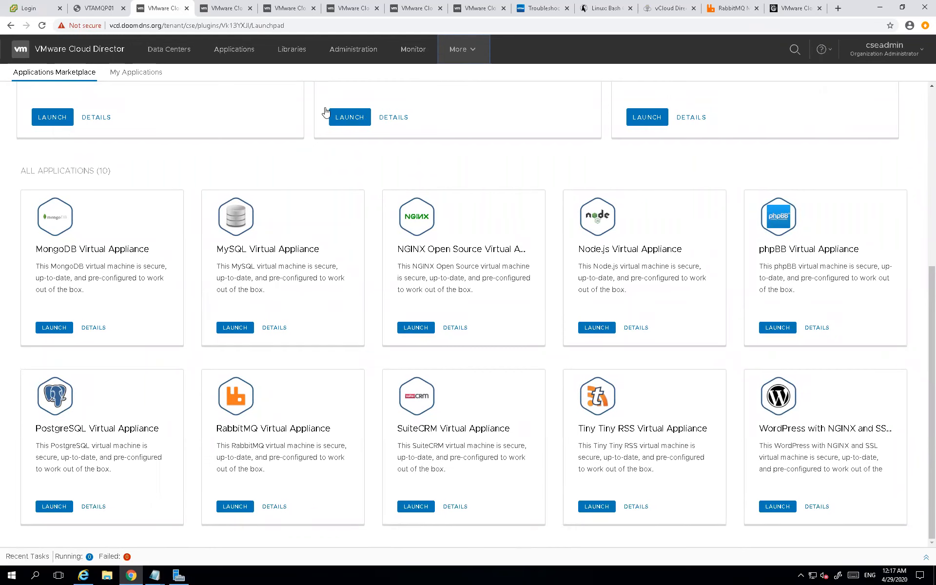
scroll(331, 158, up, 2)
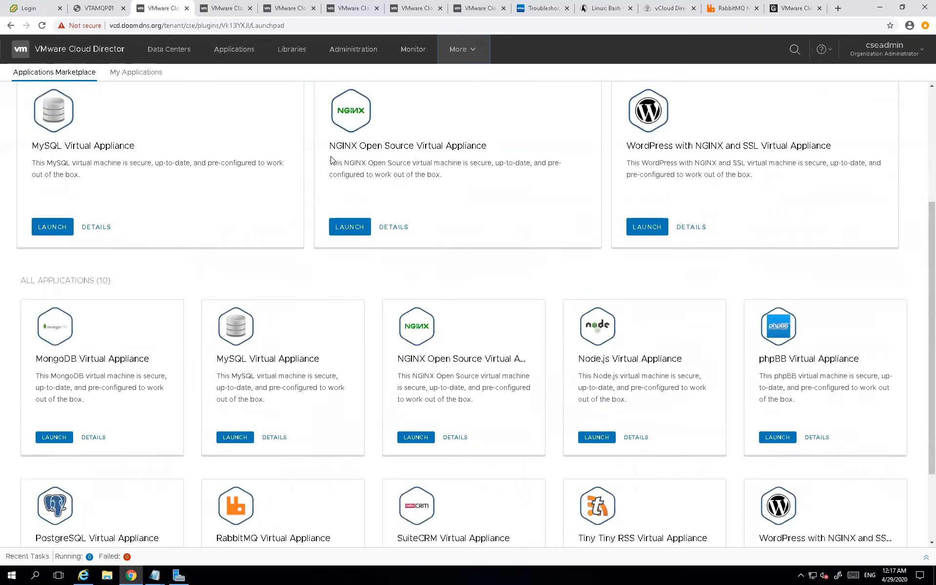
scroll(331, 159, up, 2)
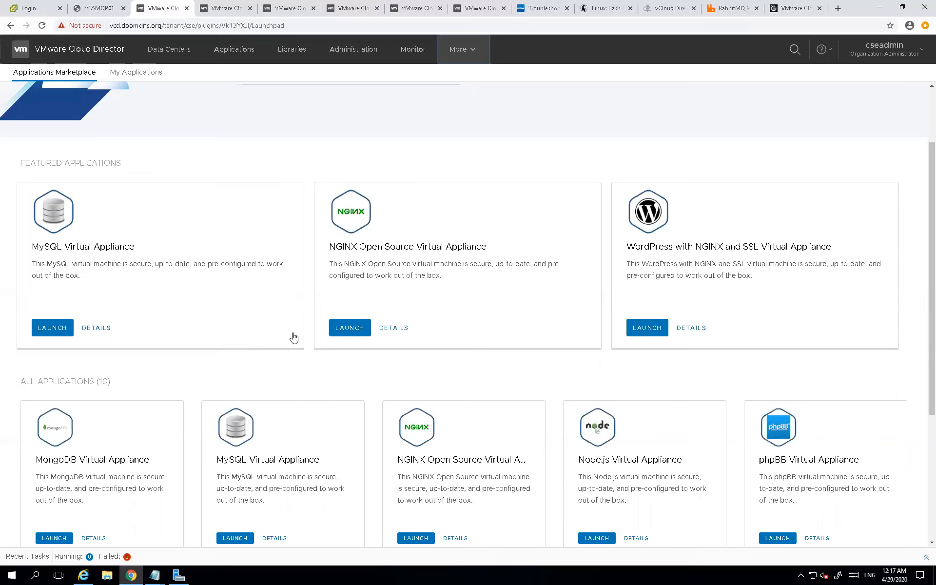
scroll(239, 279, down, 4)
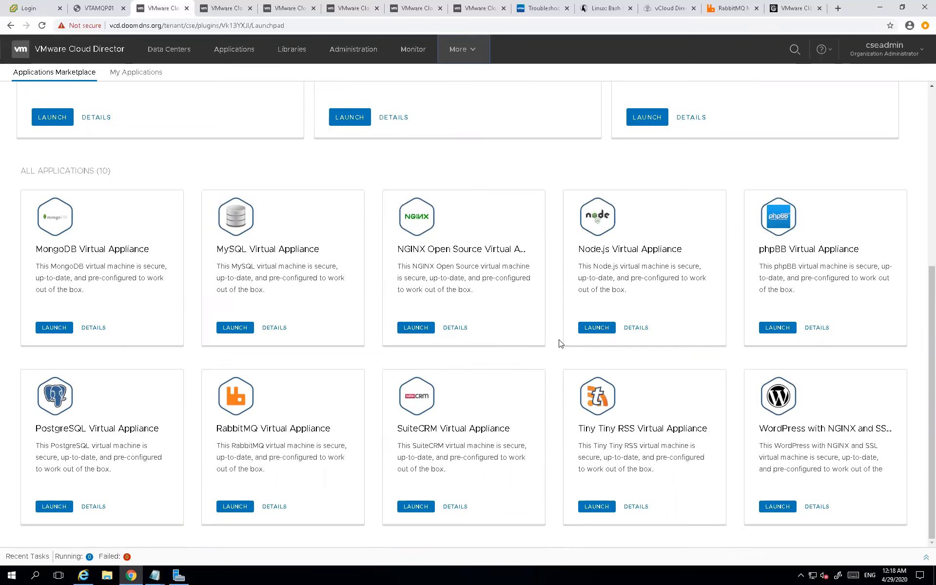
scroll(560, 343, up, 3)
scroll(560, 344, down, 1)
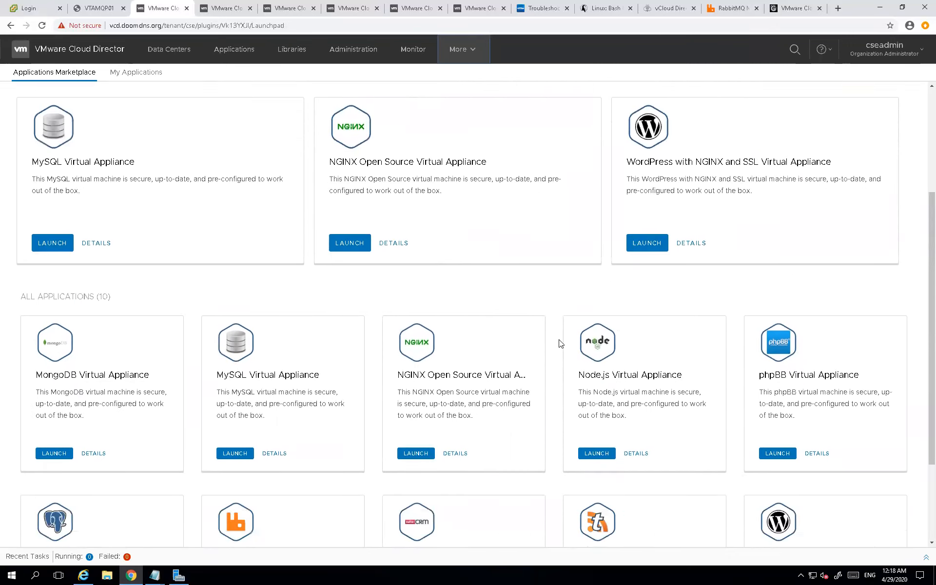
scroll(498, 345, up, 1)
scroll(500, 346, up, 1)
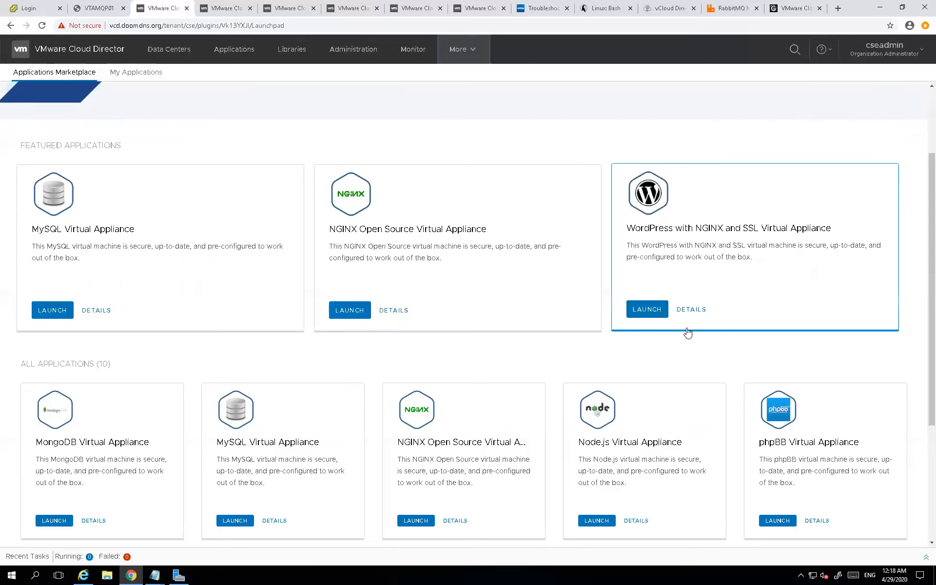
click(692, 310)
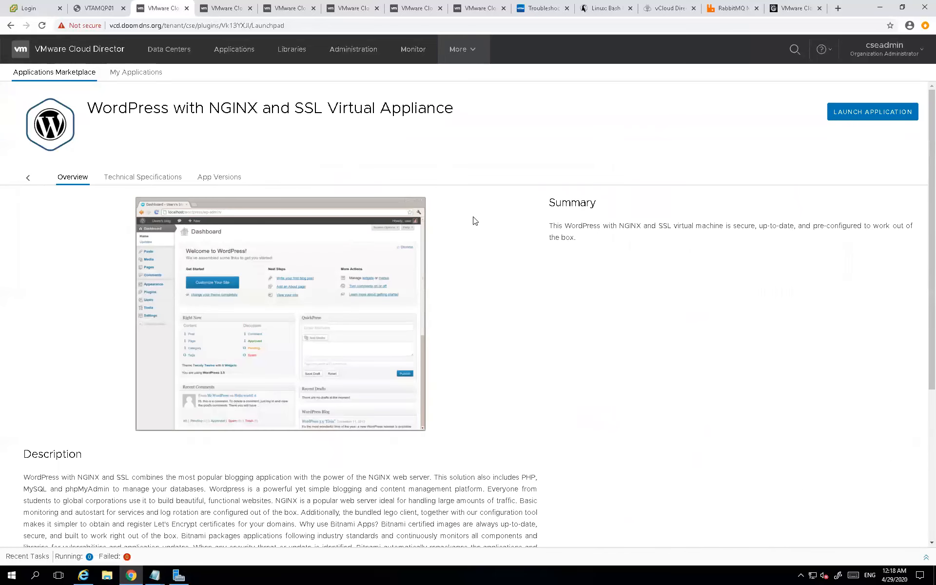
scroll(413, 214, down, 2)
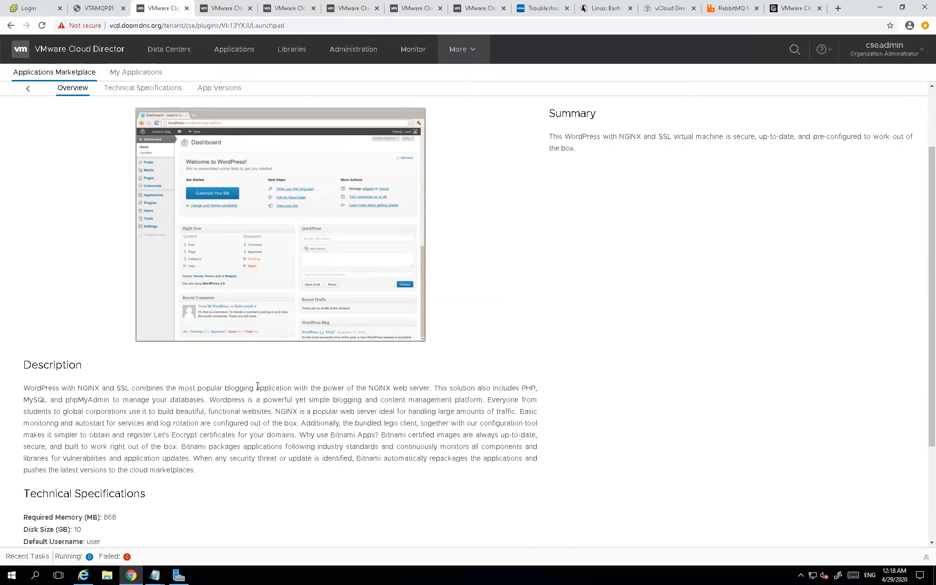
scroll(389, 387, down, 3)
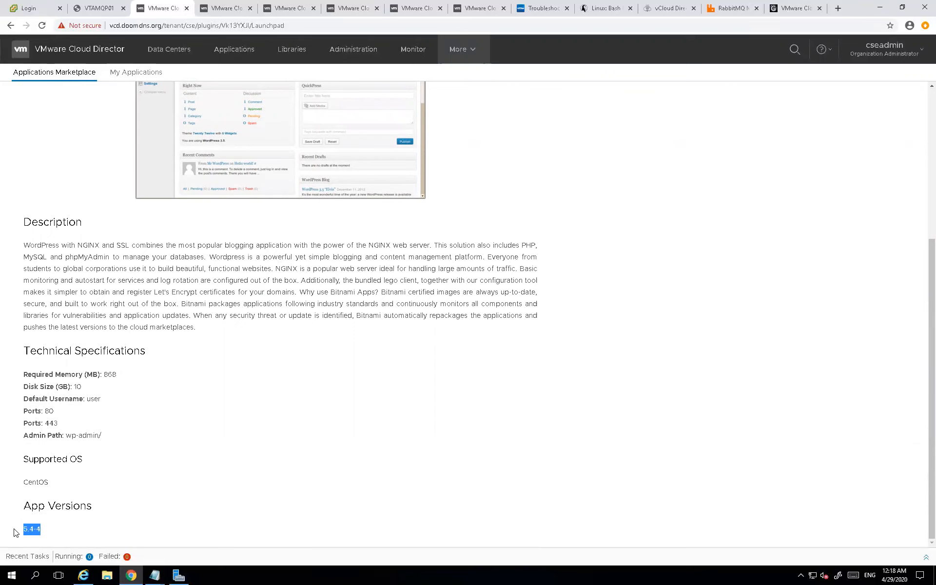
scroll(247, 483, up, 5)
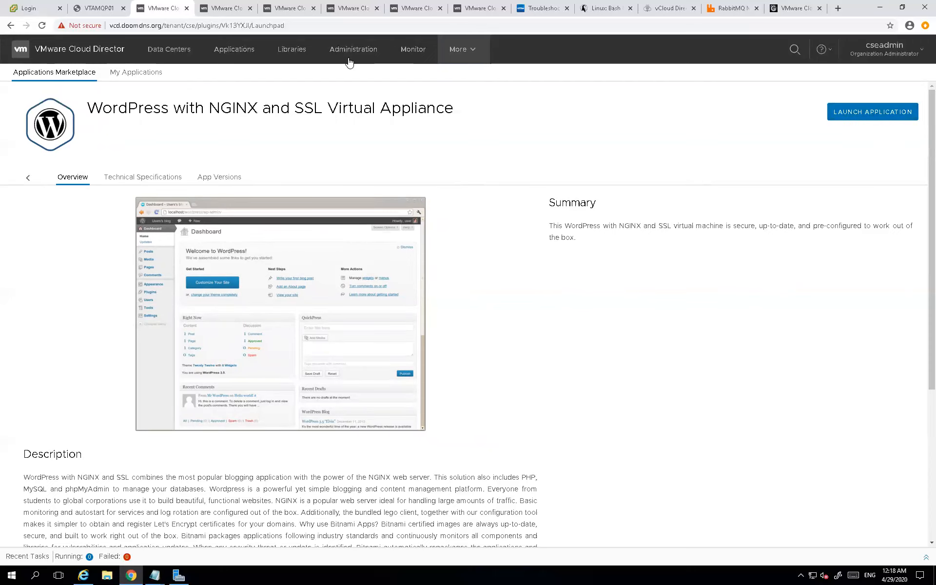
click(60, 77)
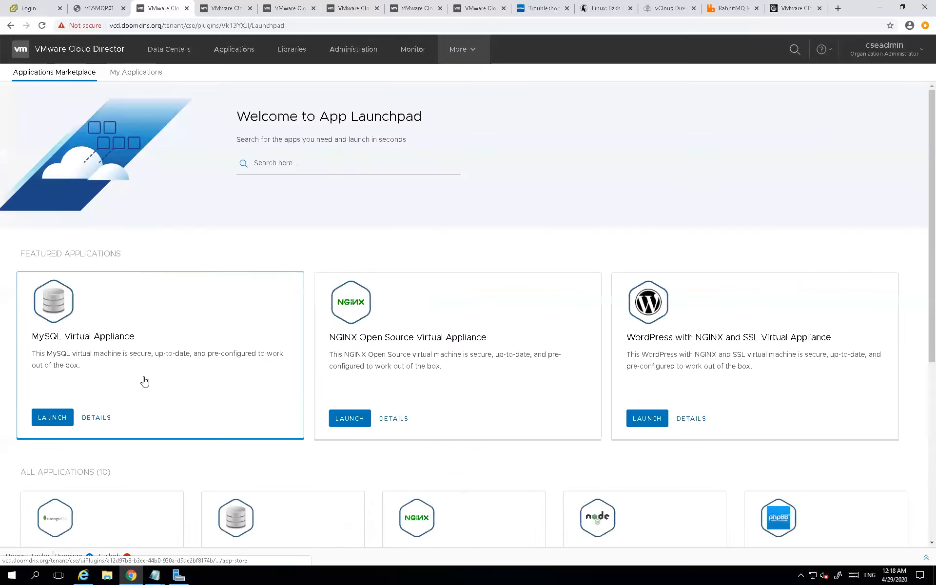
Step: Launch the WordPress with NGINX and SSL appliance under the application name 'Wordpress06'
click(648, 419)
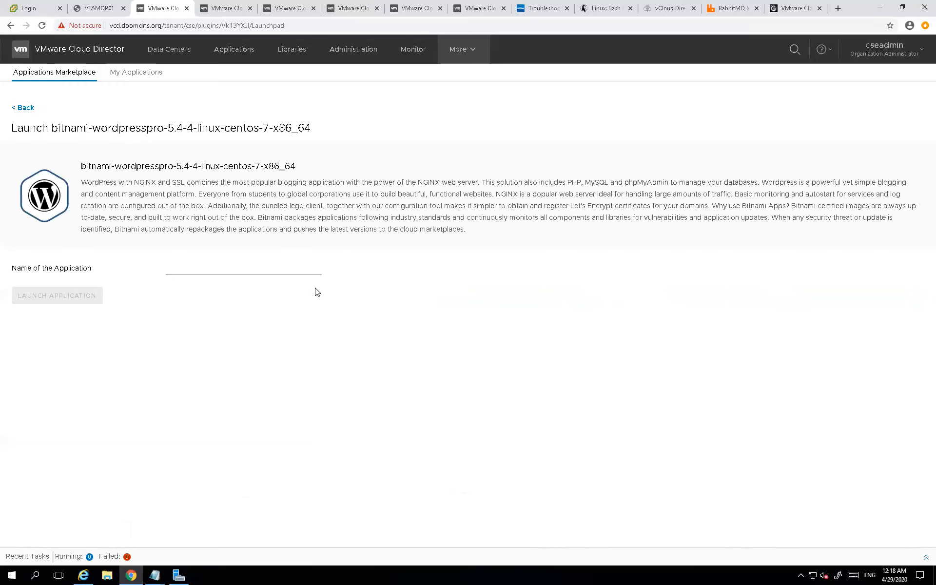
click(280, 272)
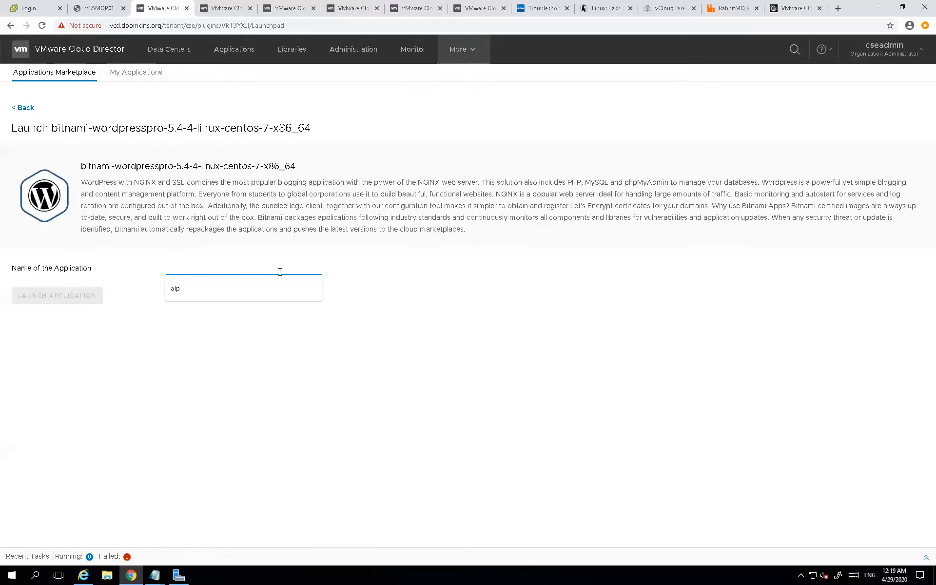
text(W)
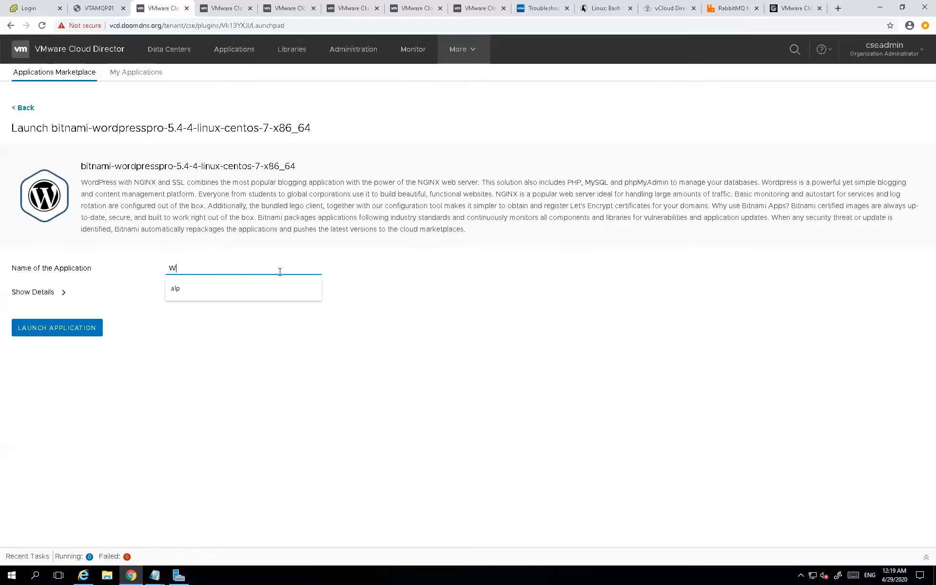
text(ordpress06)
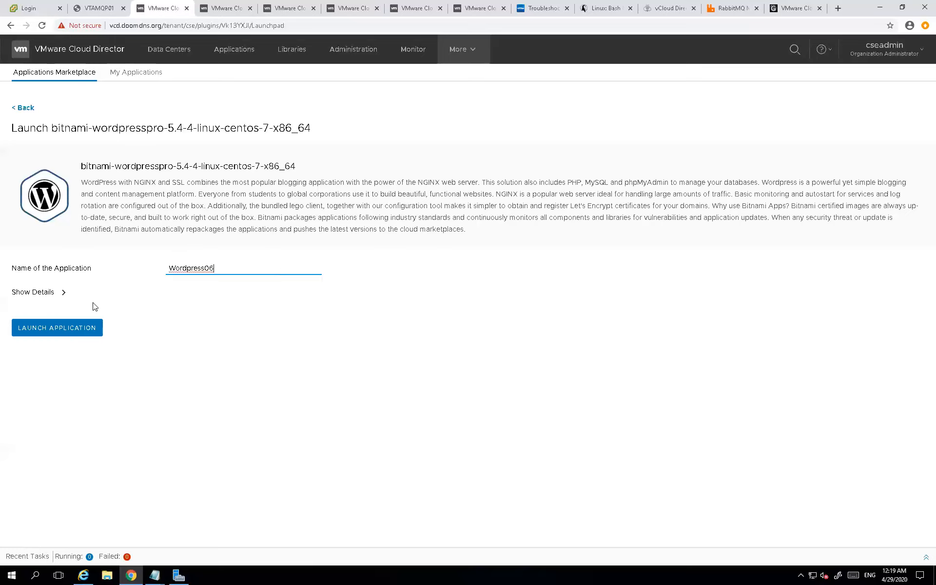
click(75, 330)
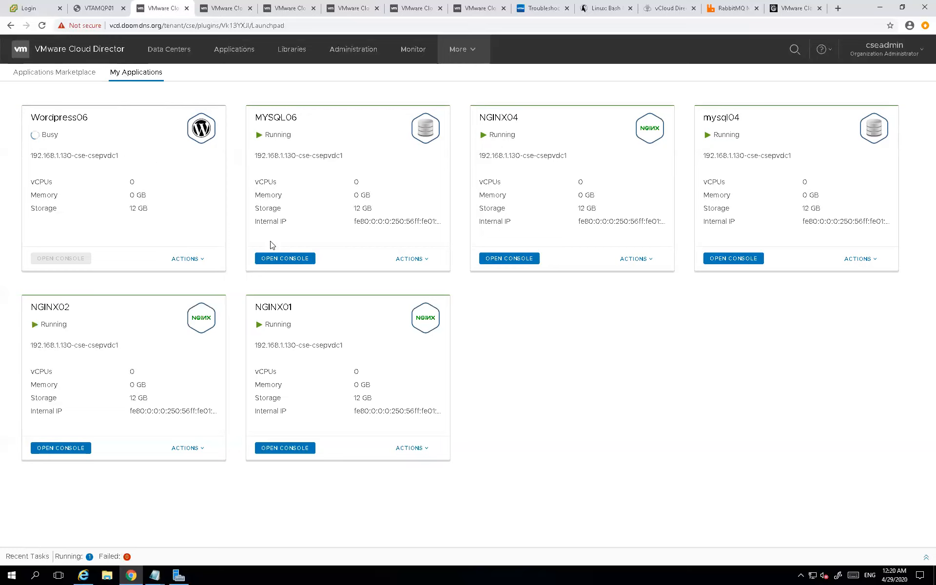
Step: Show the actions list for the MYSQL06 application card while Wordpress06 deploys
click(429, 264)
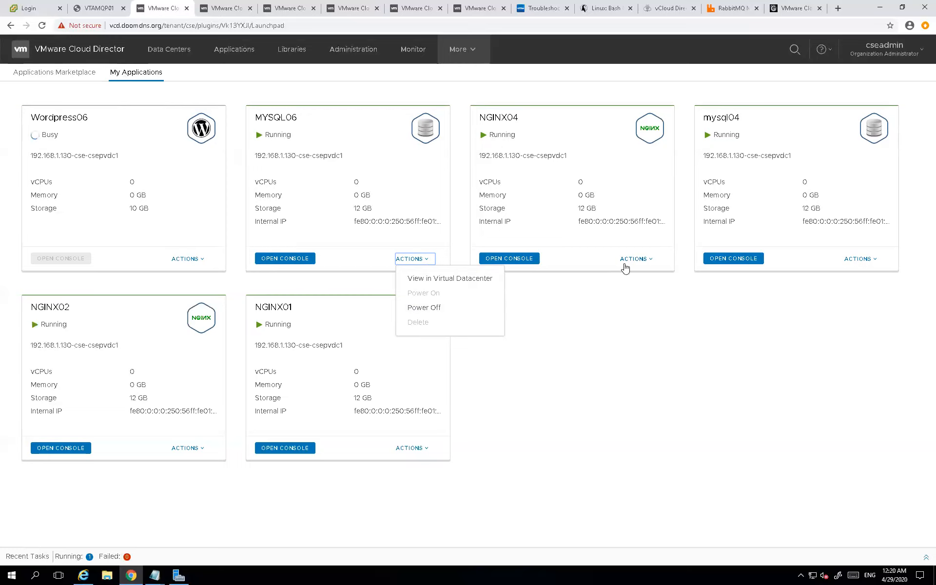
Step: Power off the NGINX02 application
click(662, 316)
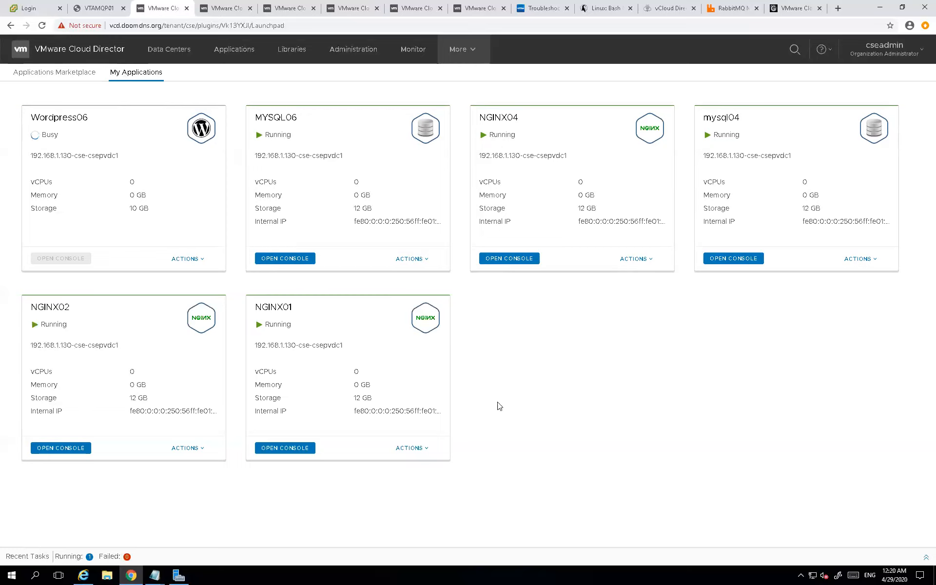
click(432, 449)
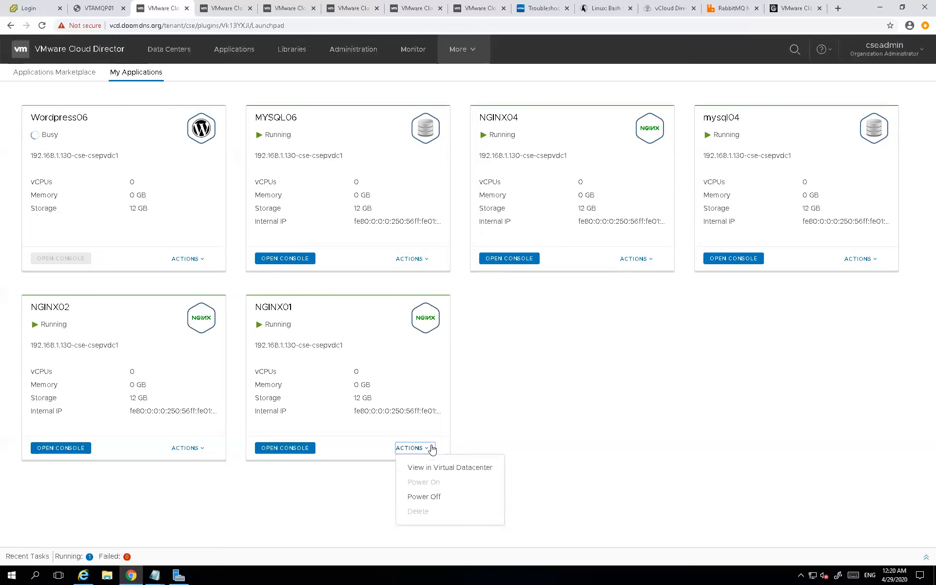
click(203, 450)
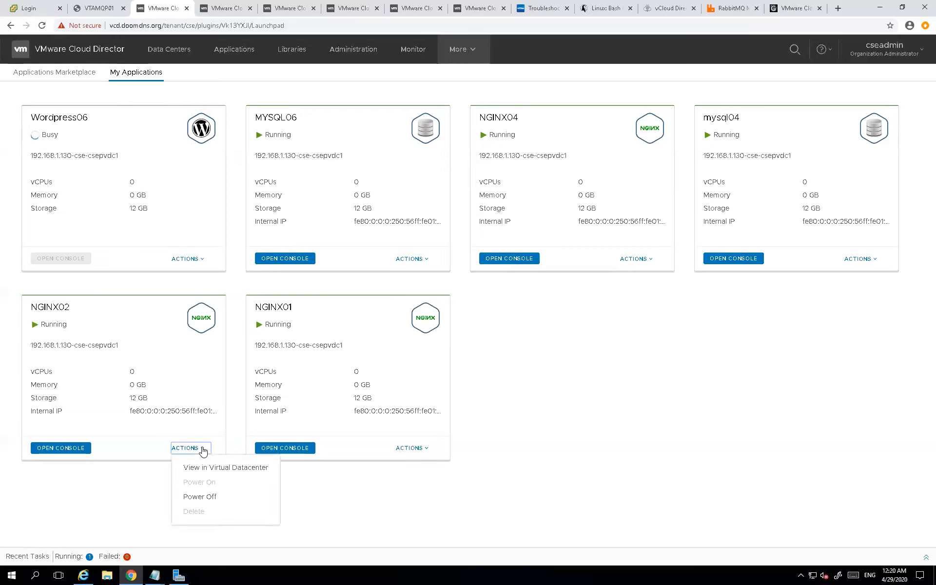
click(211, 502)
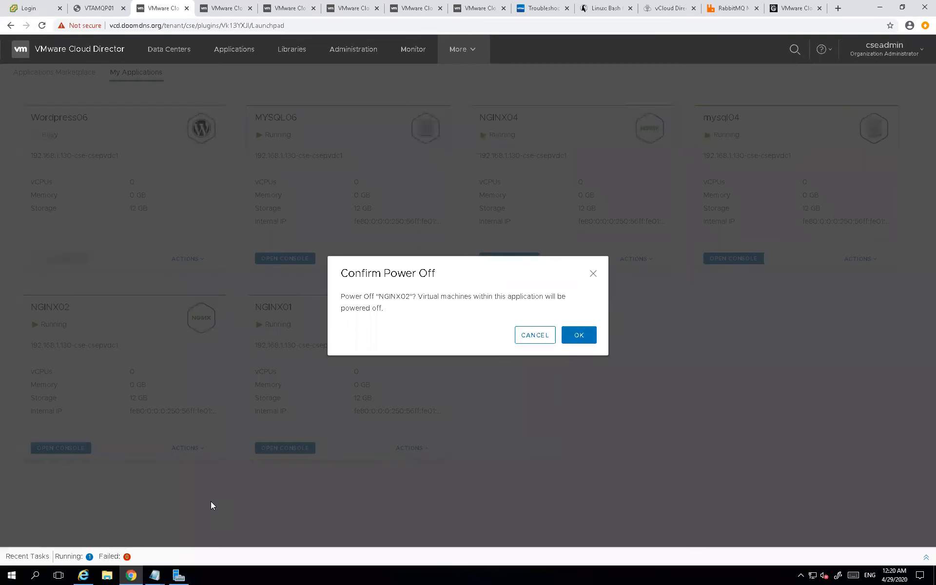
click(579, 336)
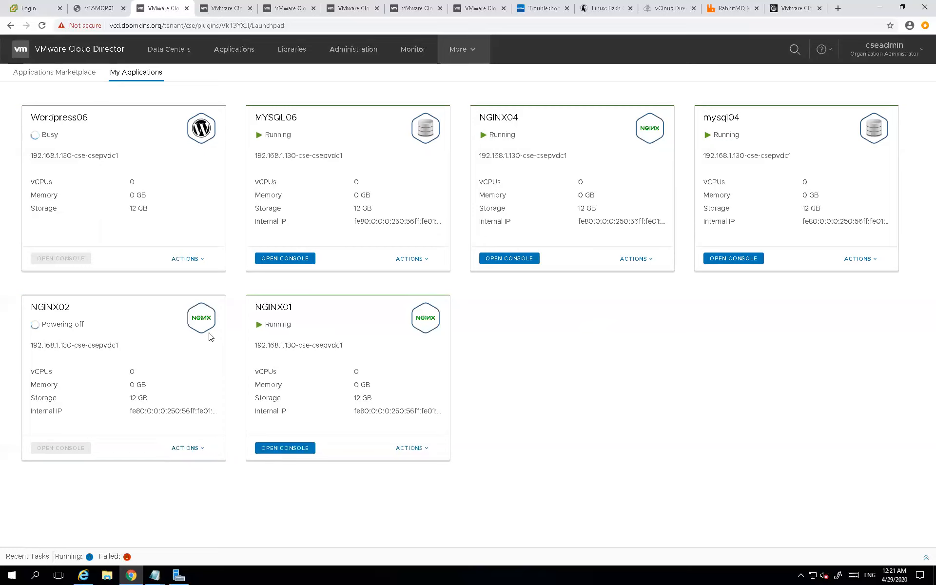
Step: Delete the stopped NGINX02 application
click(203, 453)
click(201, 513)
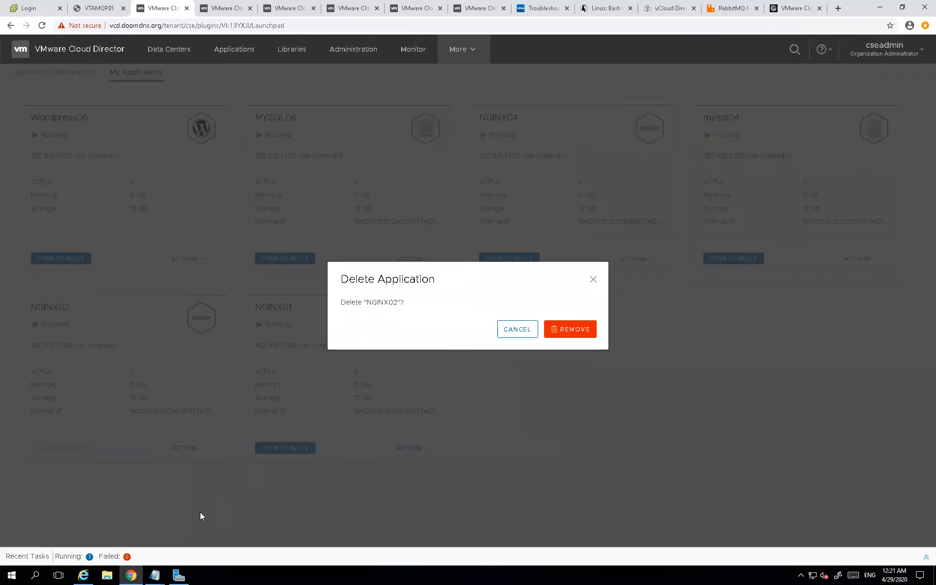
click(561, 329)
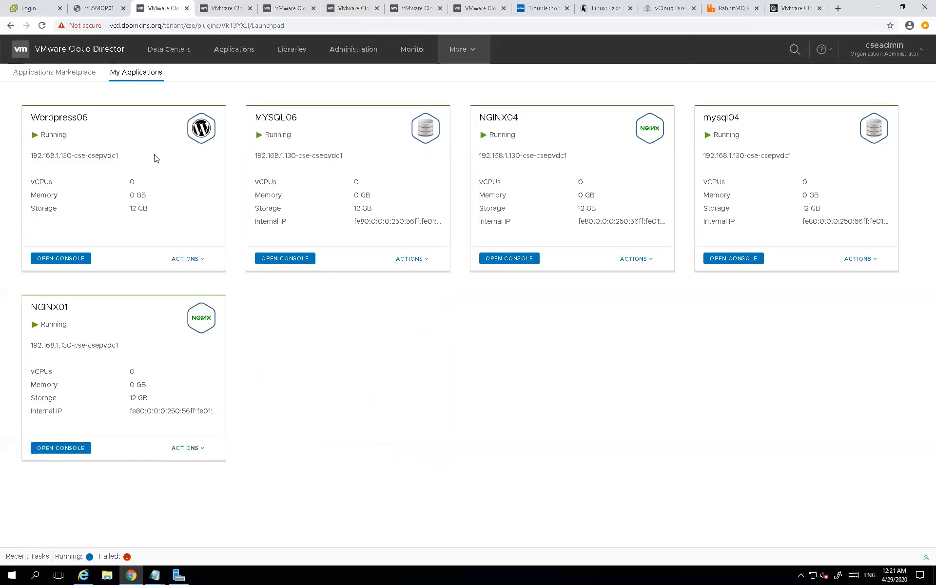
Step: Start launching the WordPress Pro appliance with the name 'wordpress08'
click(57, 73)
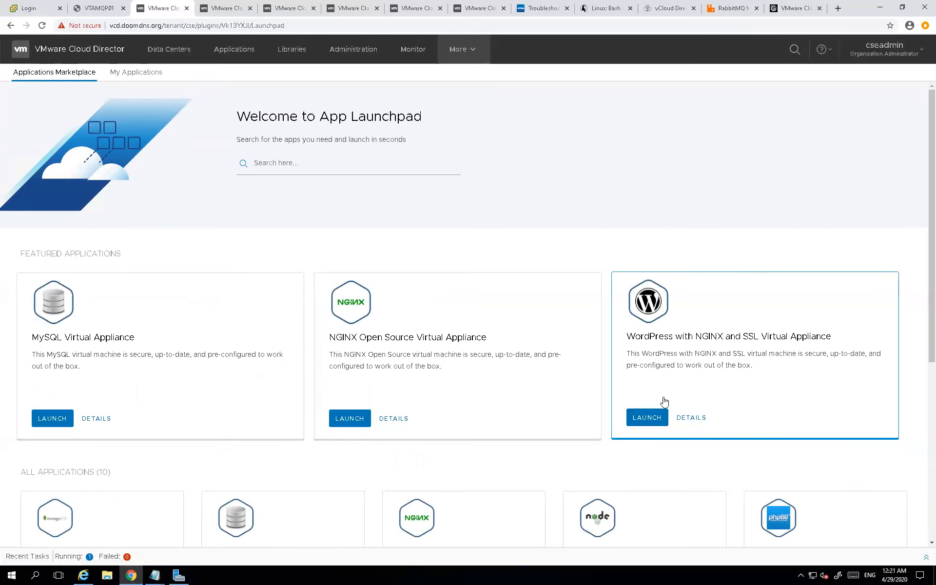
click(657, 413)
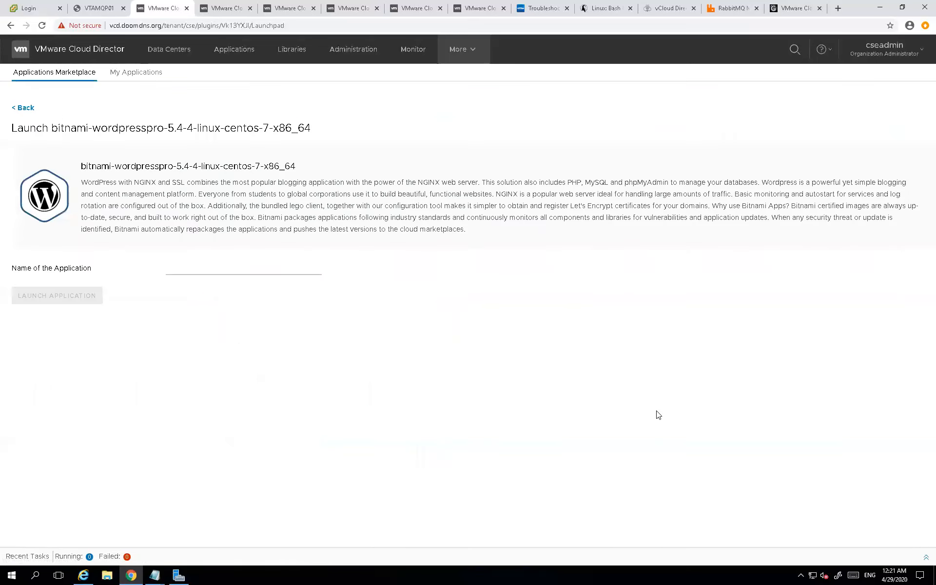
click(291, 268)
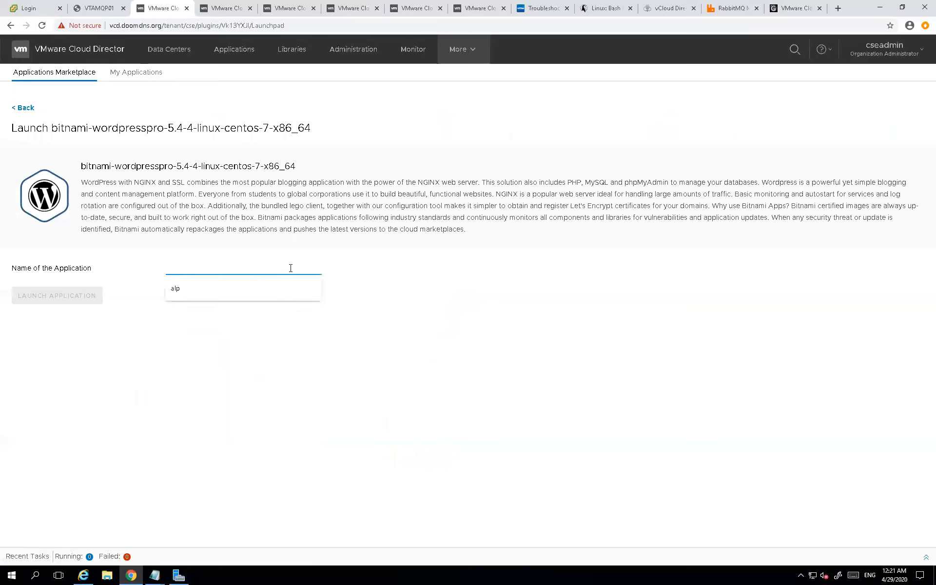
text(wordpres)
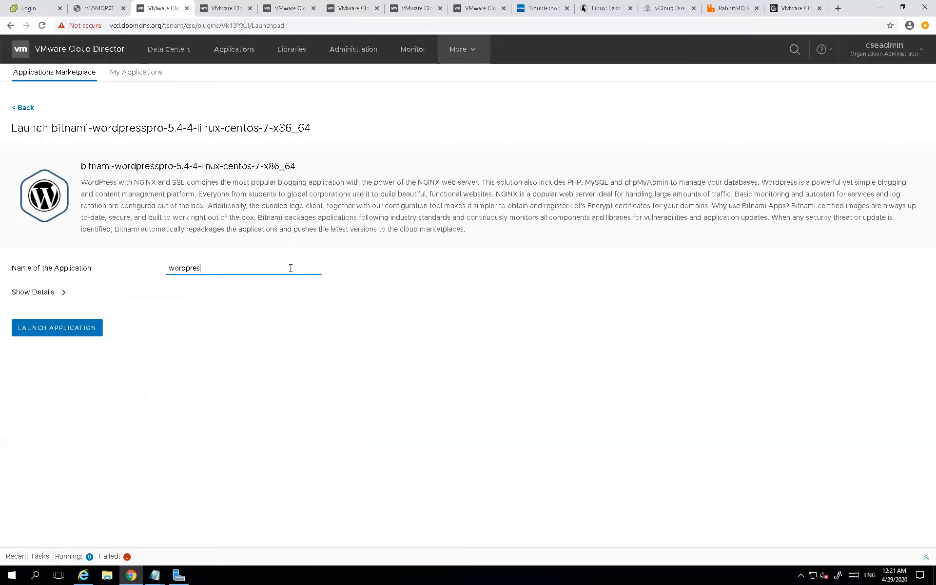
text(s08)
Step: Review the launch details: keep the only location, internal IP address, and check storage profiles
click(44, 293)
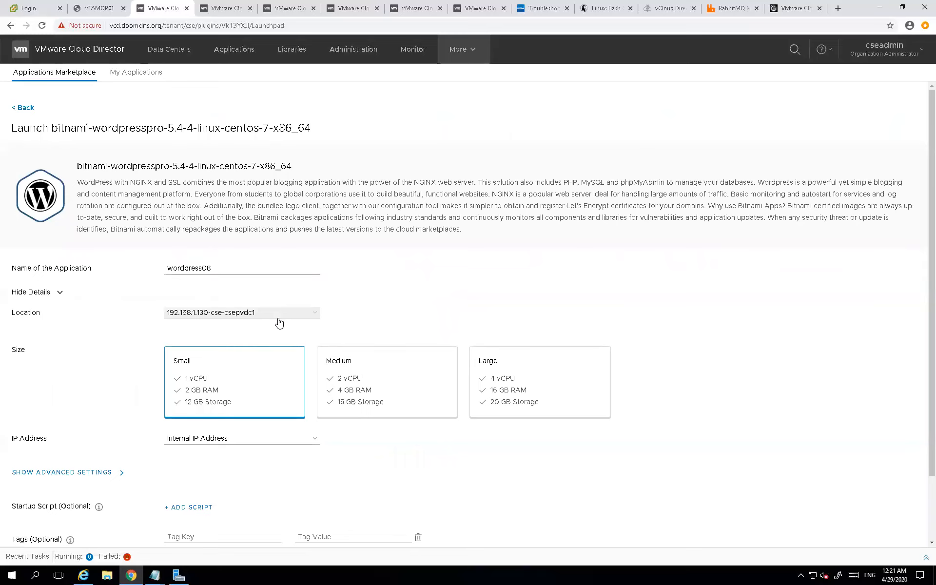
scroll(439, 263, down, 3)
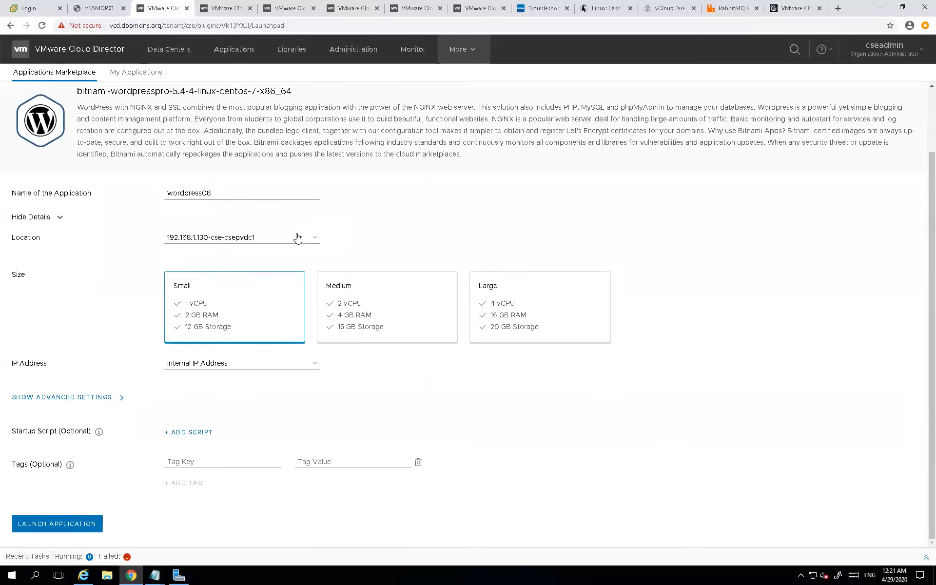
click(298, 238)
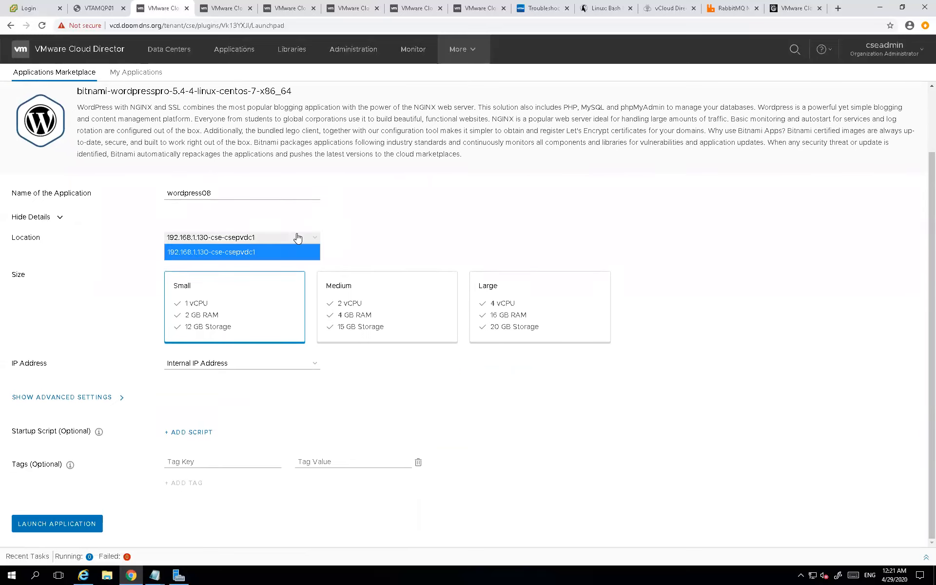
click(110, 273)
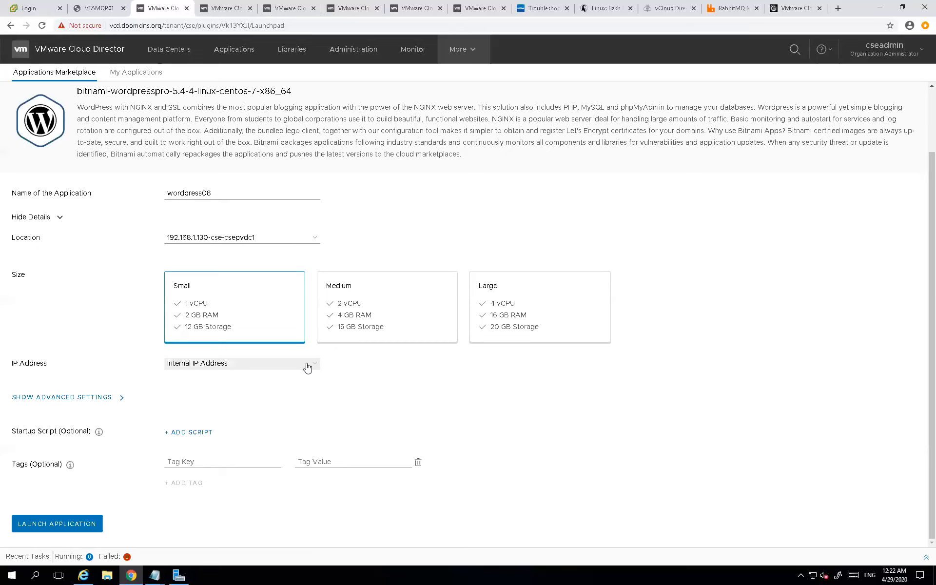
click(218, 367)
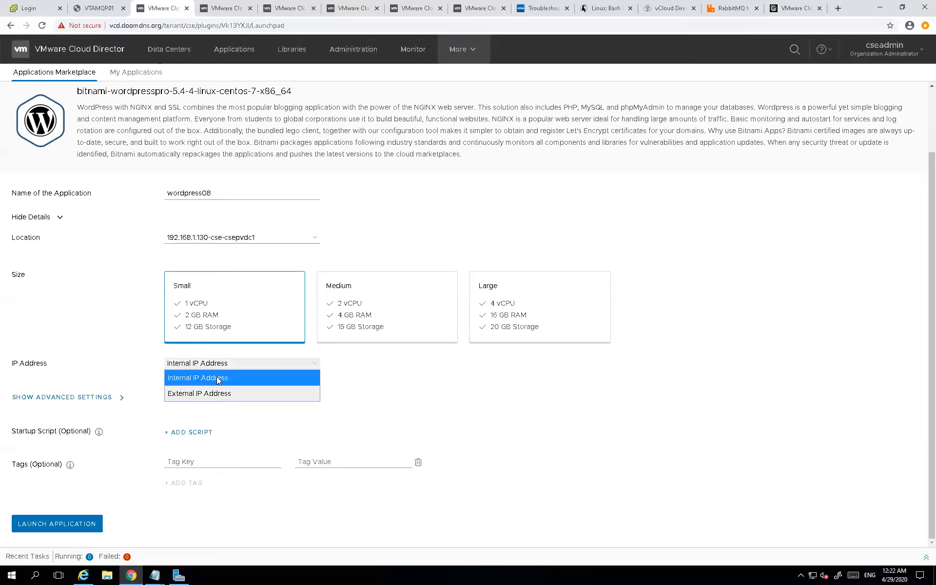
click(115, 396)
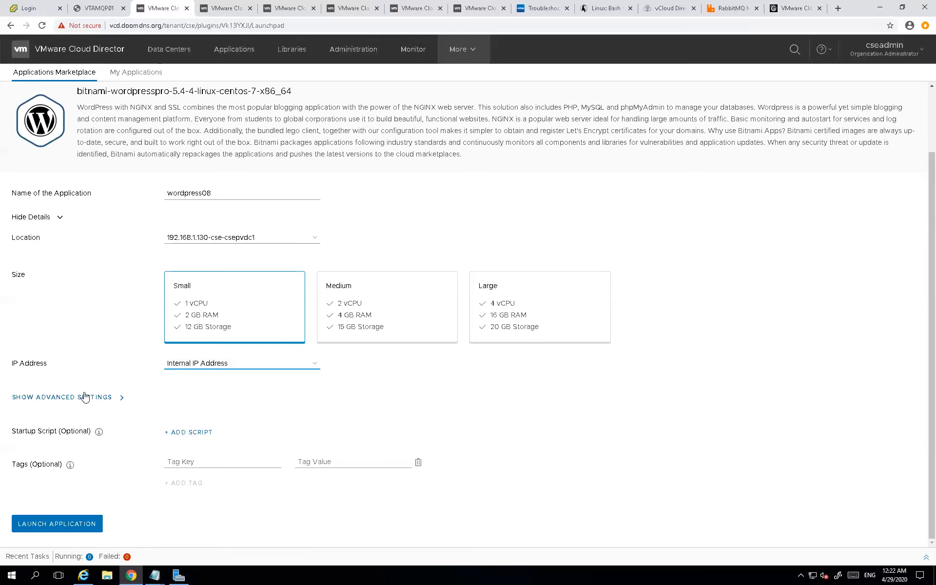
click(115, 396)
scroll(213, 354, down, 1)
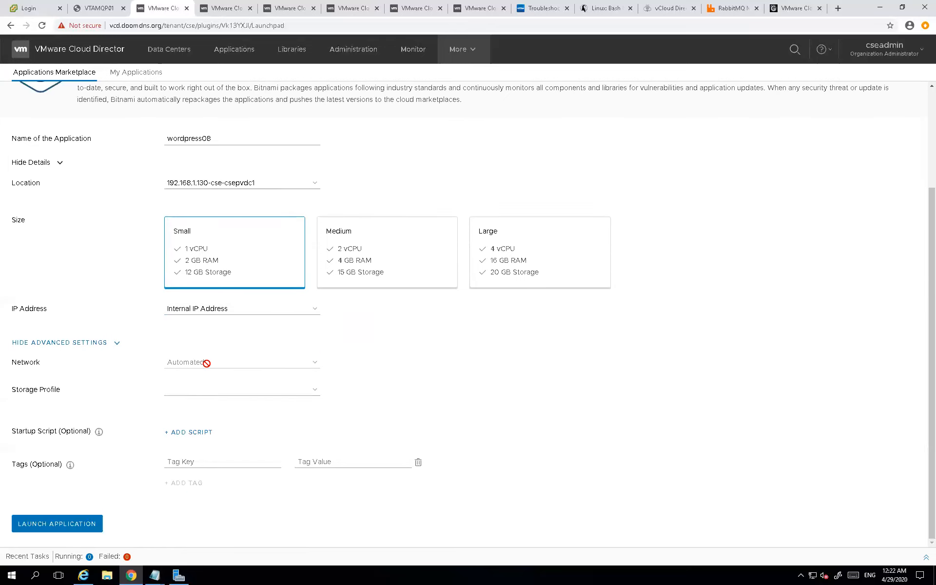
click(212, 394)
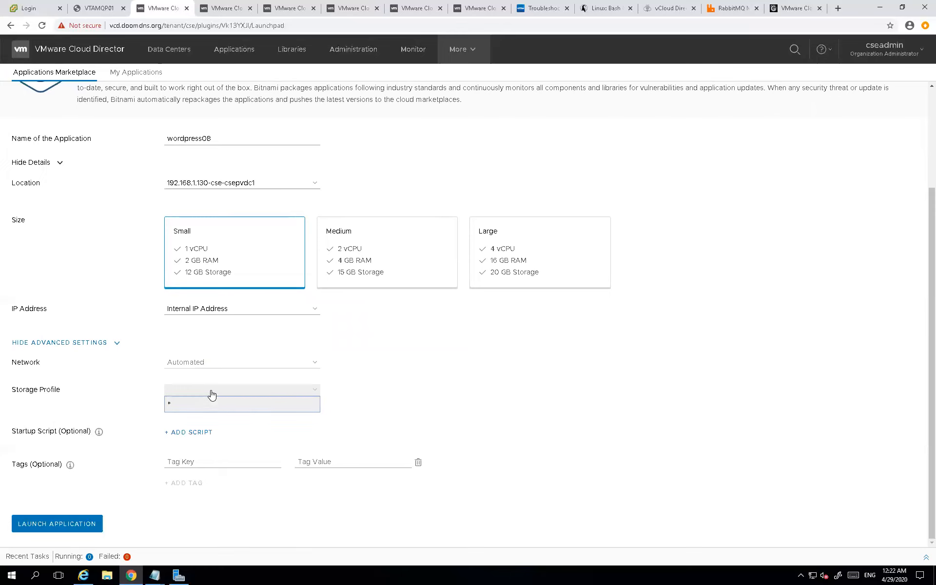
Step: Cancel adding a startup script and go to the list of deployed applications
click(207, 434)
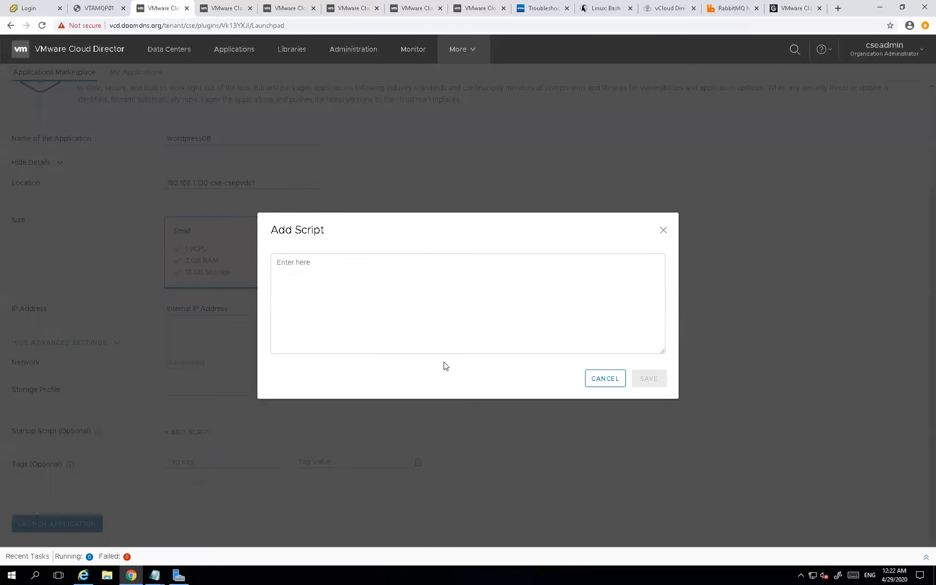
click(613, 384)
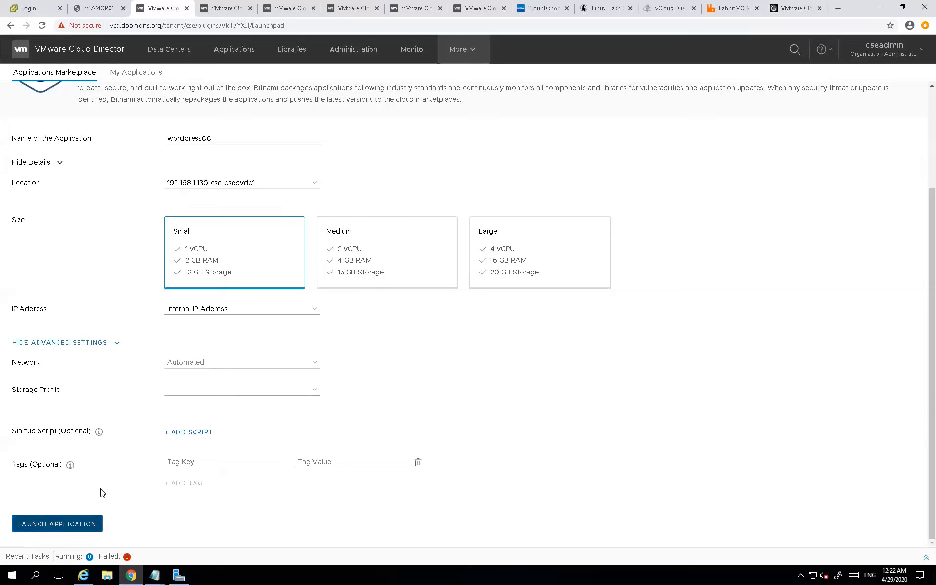
click(132, 75)
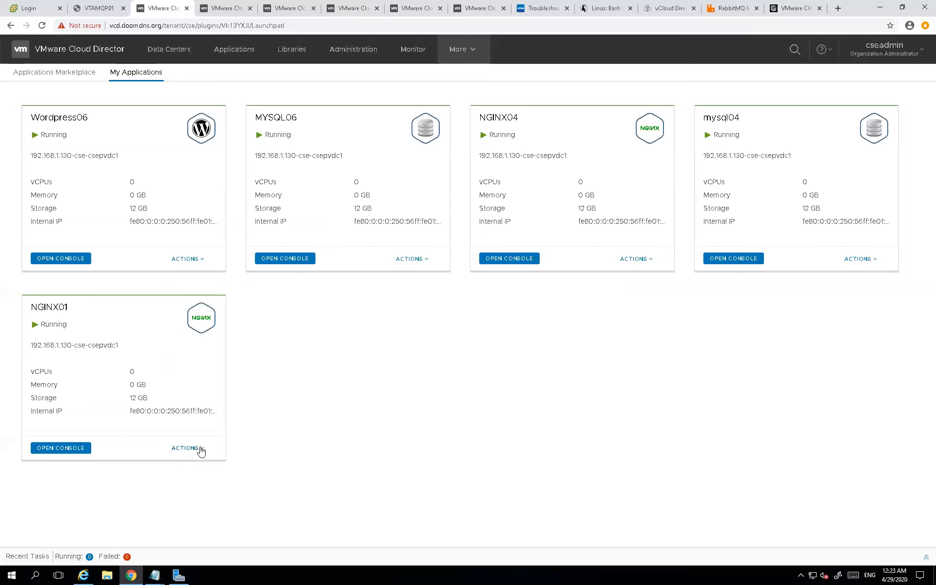
Step: View the NGINX01 application in its virtual datacenter's vApps list
click(200, 449)
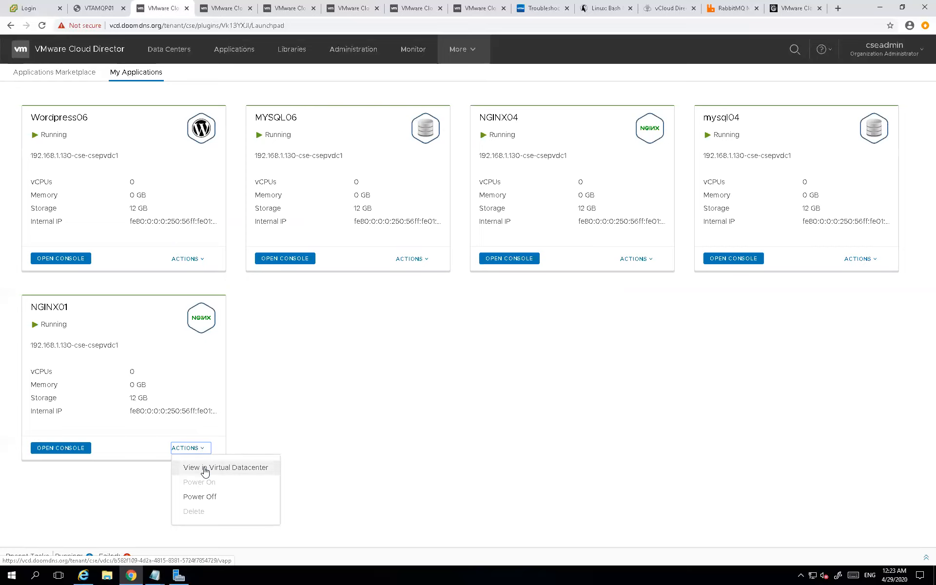
click(205, 469)
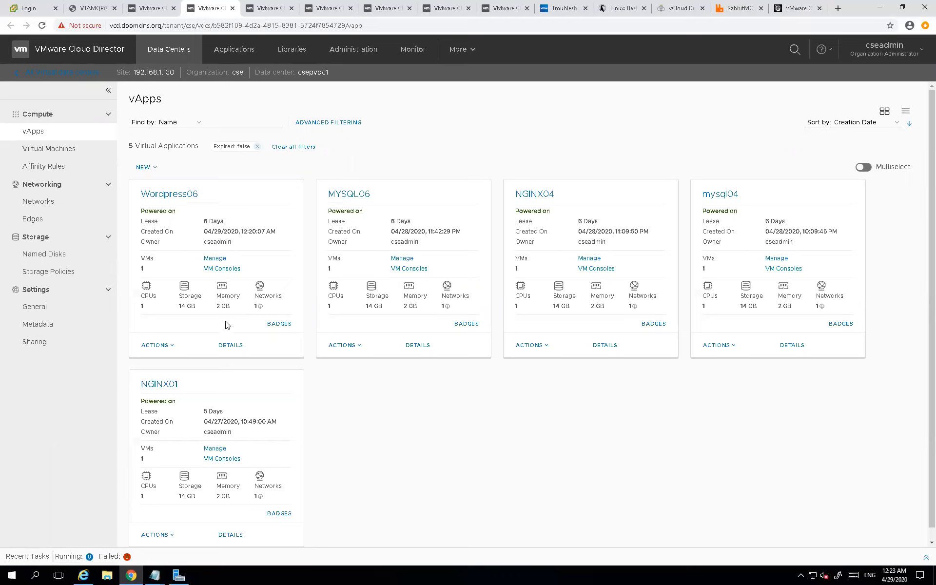
click(171, 347)
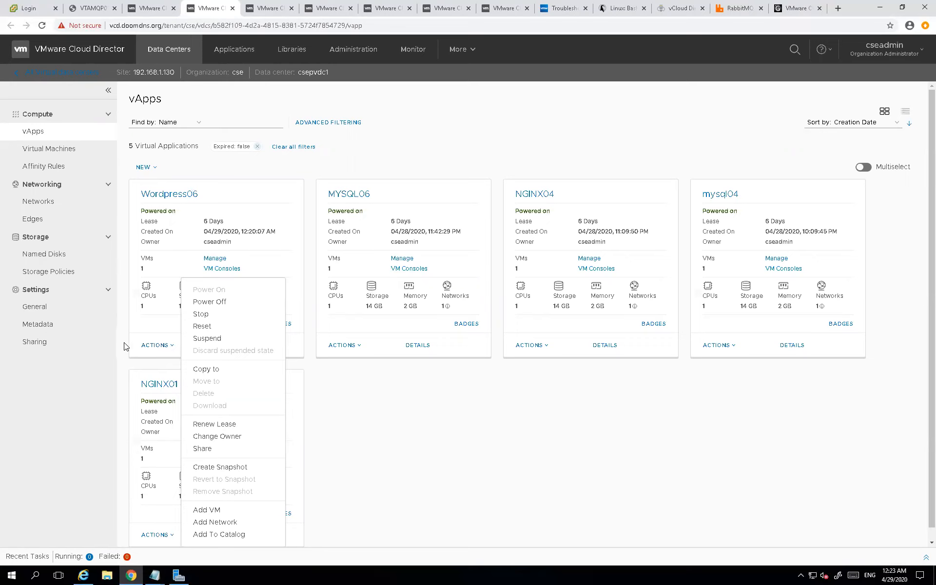
click(414, 430)
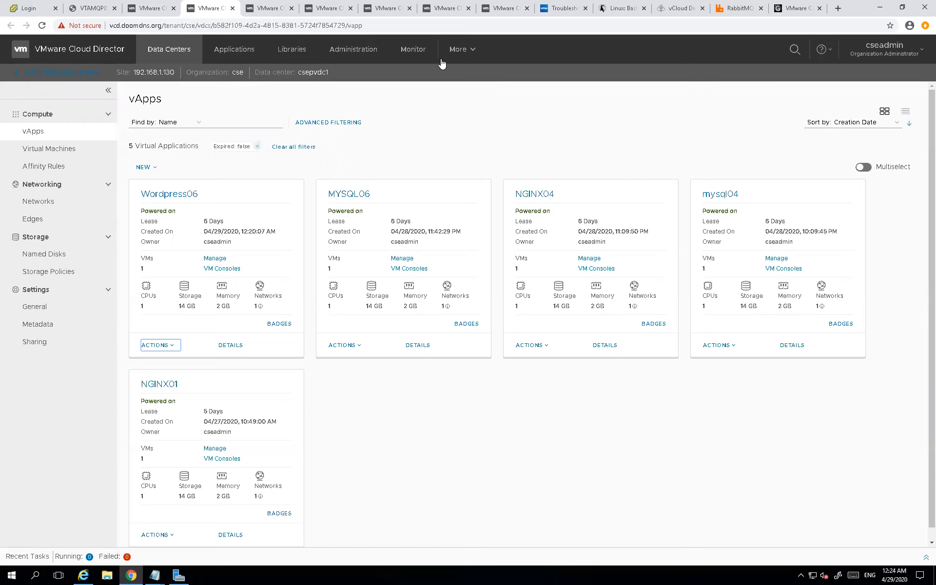
click(142, 9)
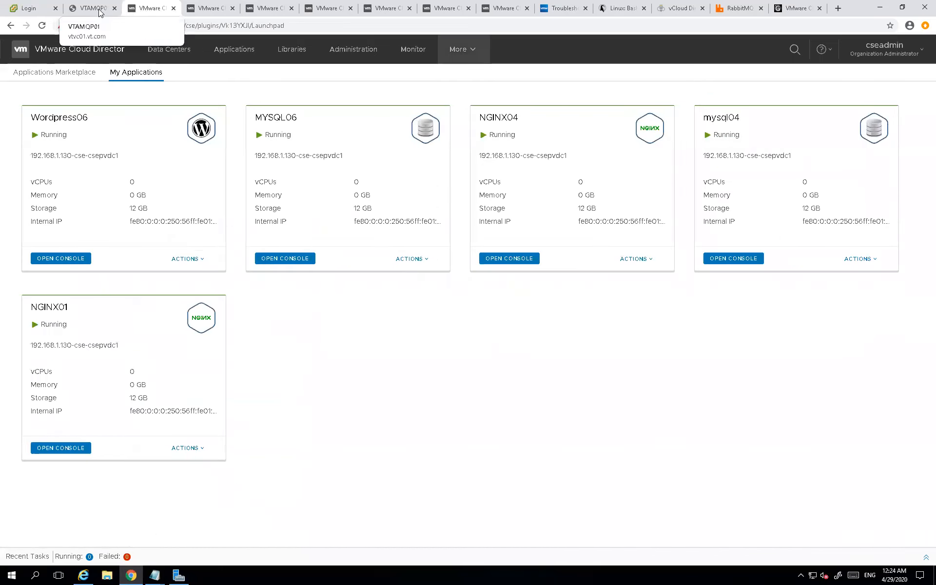
click(266, 8)
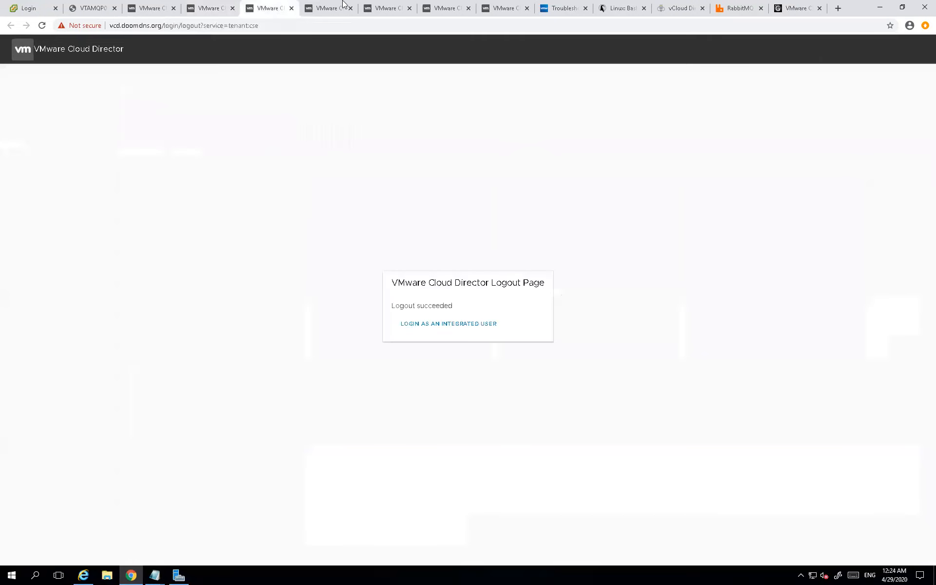
click(802, 9)
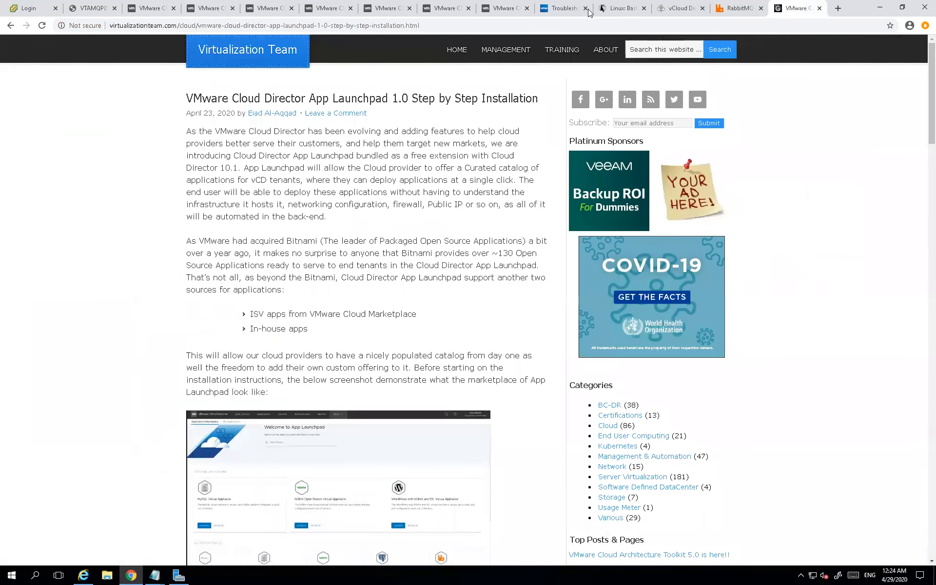
click(507, 7)
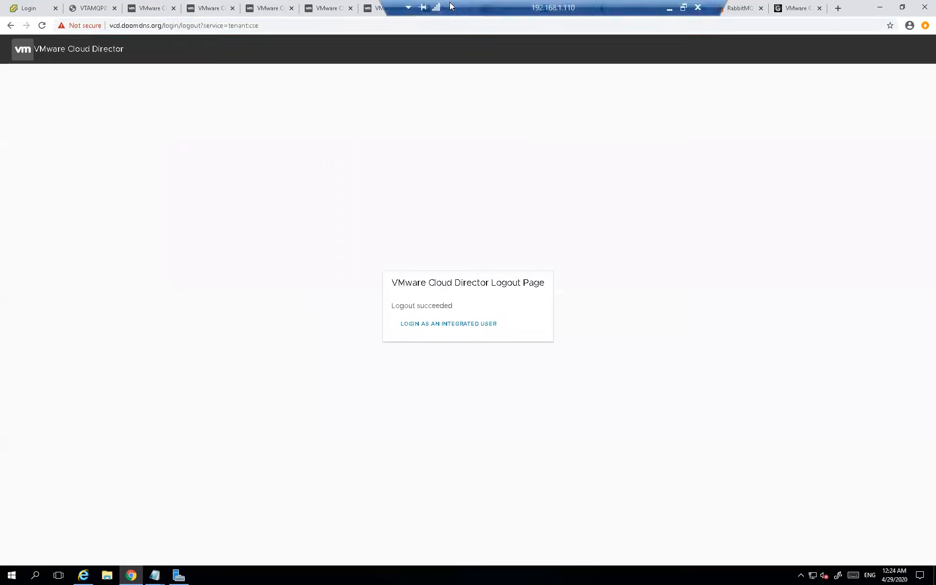
click(331, 10)
click(266, 11)
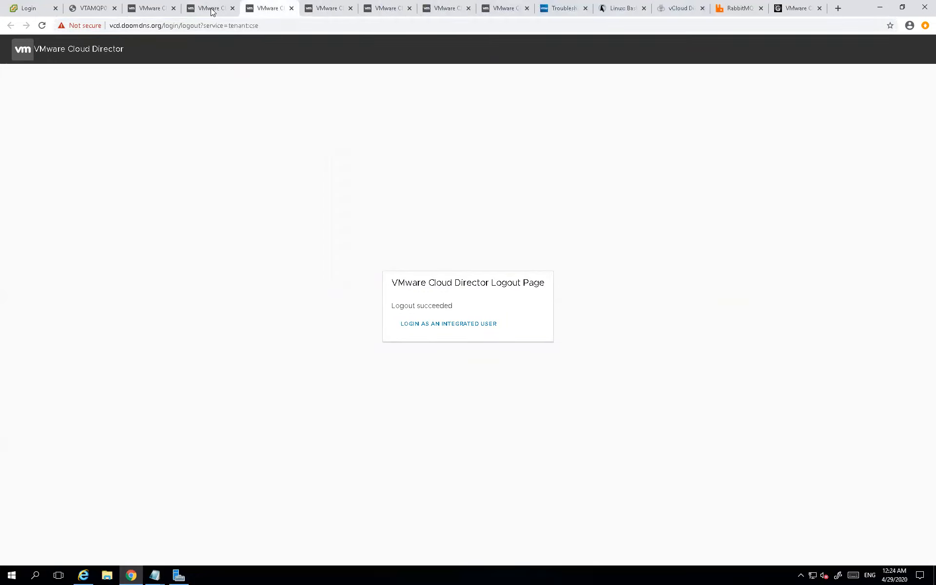
click(210, 9)
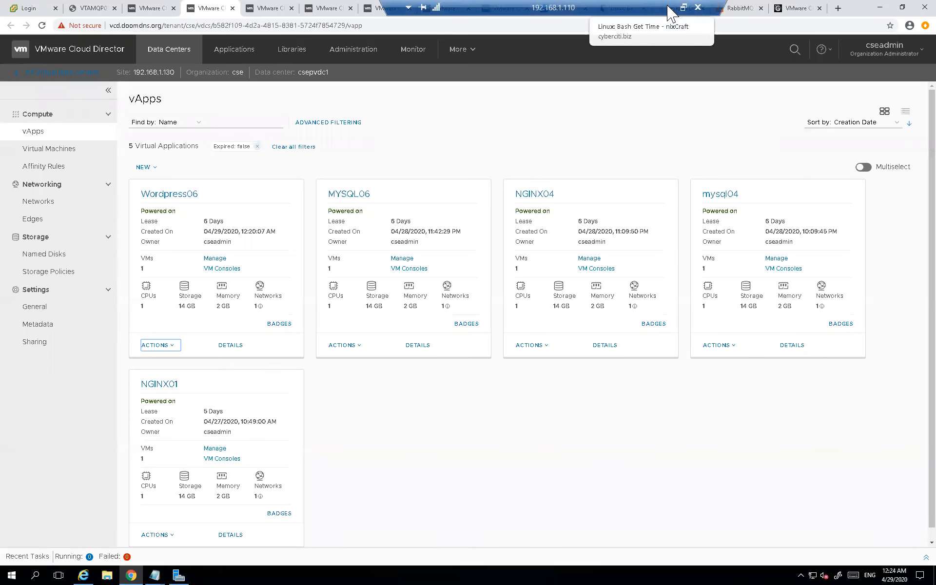
click(672, 14)
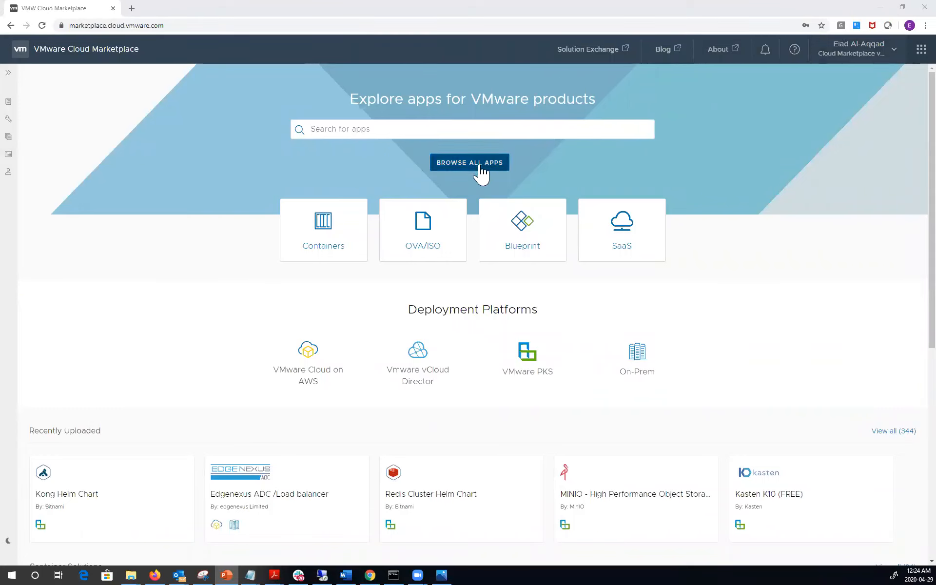
Step: Browse all apps to show the full Marketplace catalog
click(447, 166)
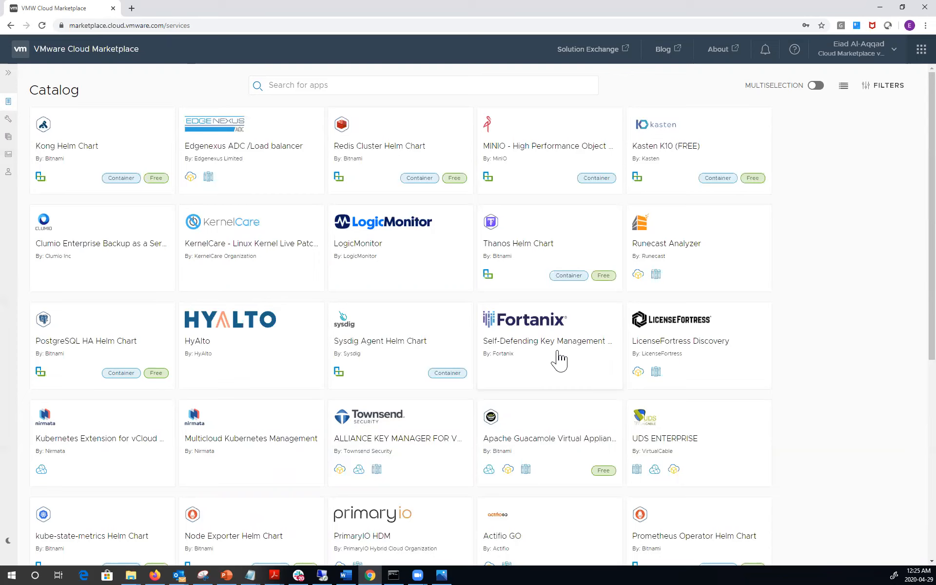
Step: Filter the catalog to Bitnami-published apps for VMware vCloud Director
click(878, 87)
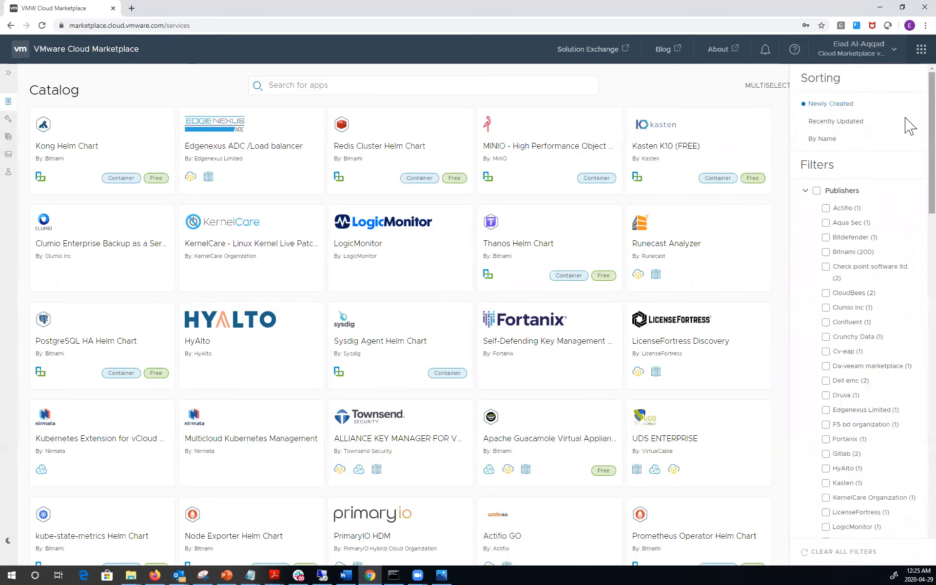
click(826, 253)
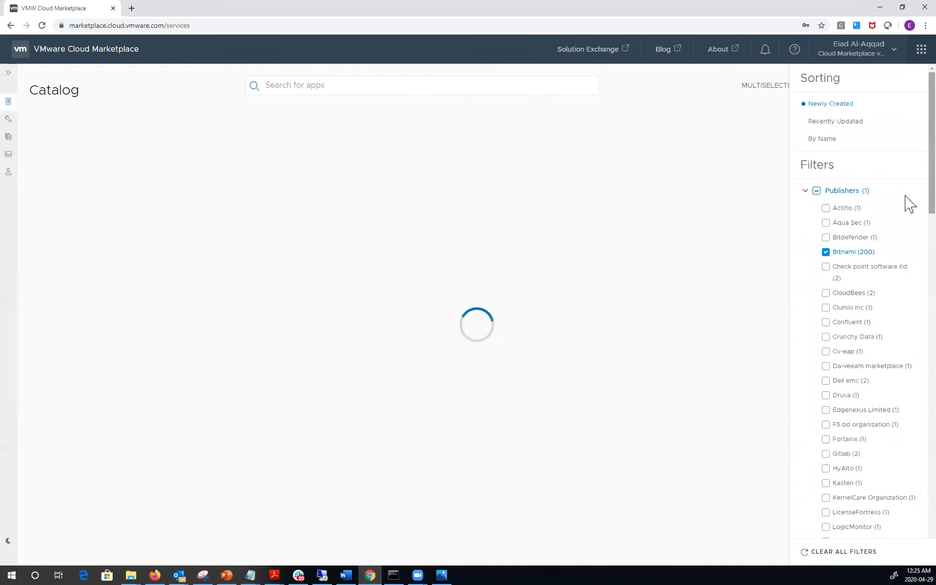
scroll(907, 234, down, 5)
scroll(906, 263, down, 12)
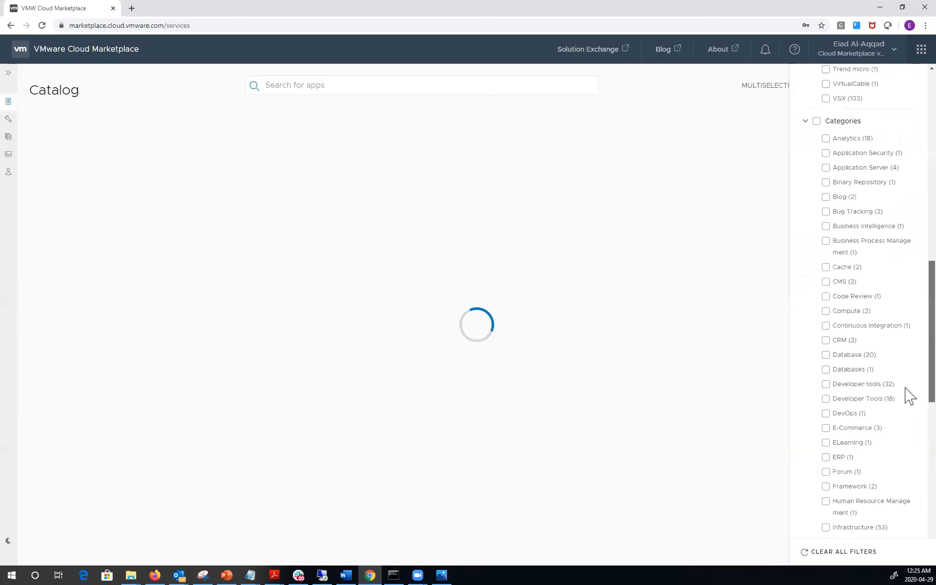
scroll(908, 436, down, 4)
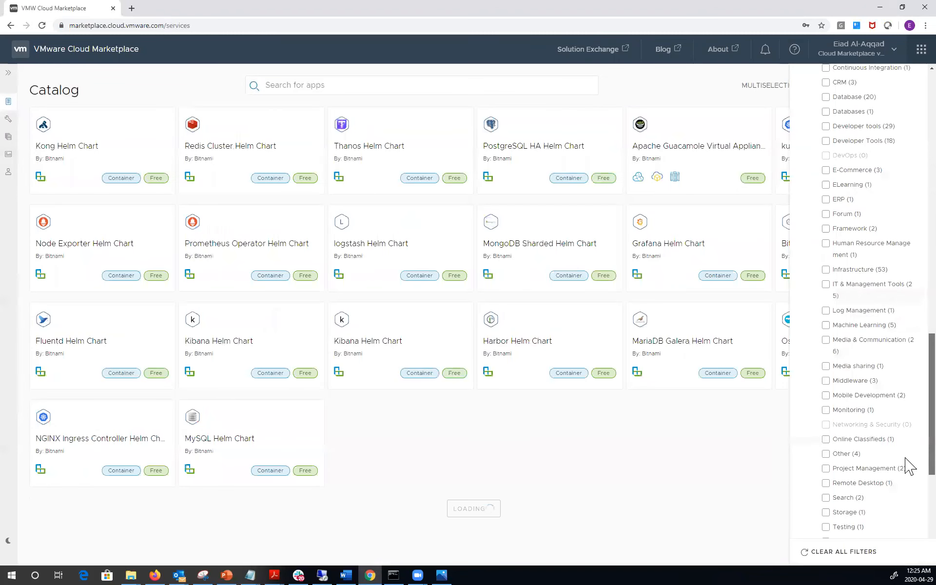
scroll(906, 485, down, 4)
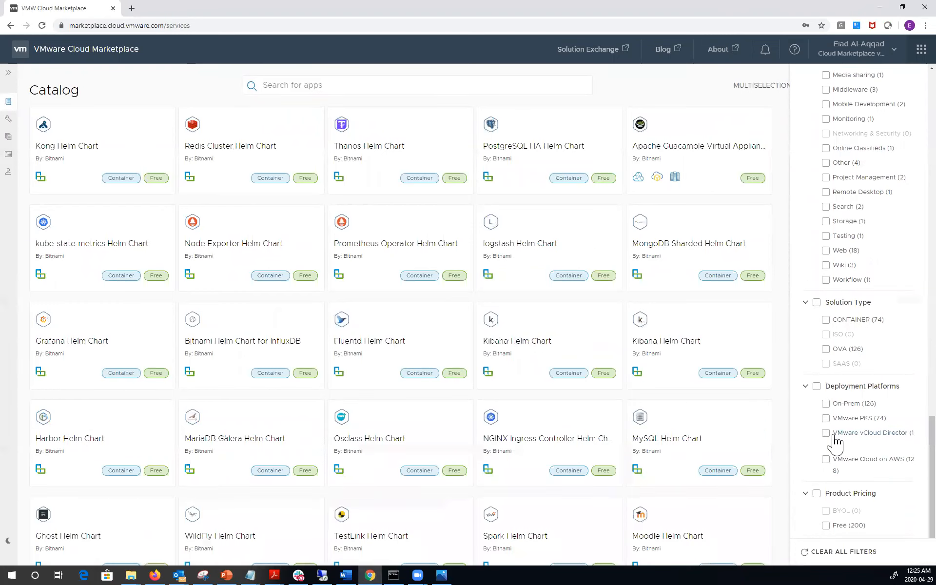
click(827, 442)
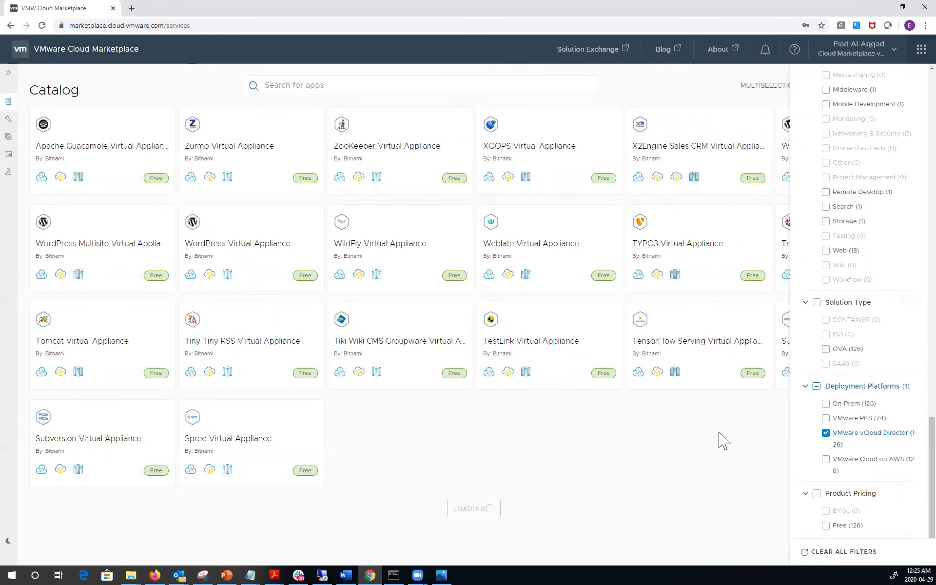
click(649, 94)
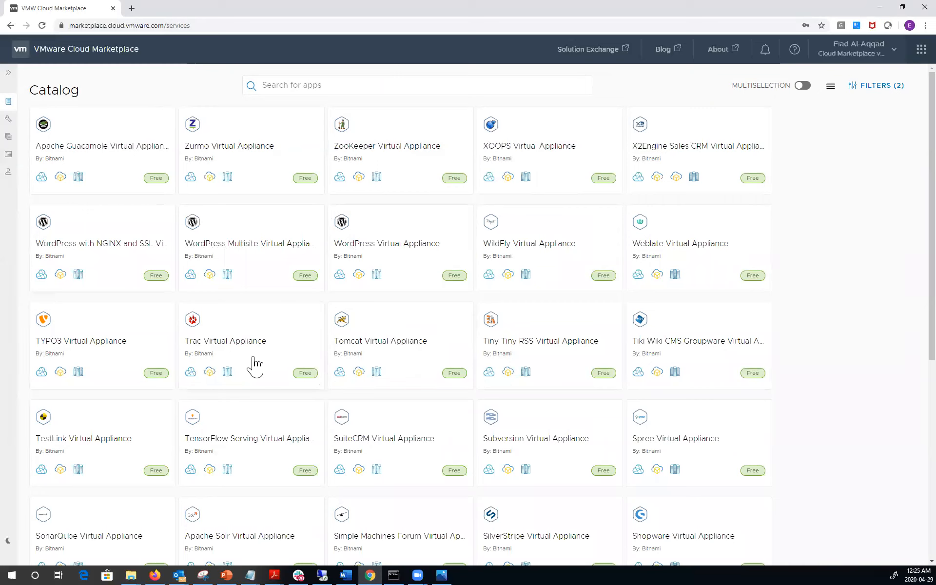
Step: Scroll the filtered Bitnami catalog until the MongoDB Virtual Appliance card loads
scroll(254, 365, down, 2)
scroll(253, 364, down, 2)
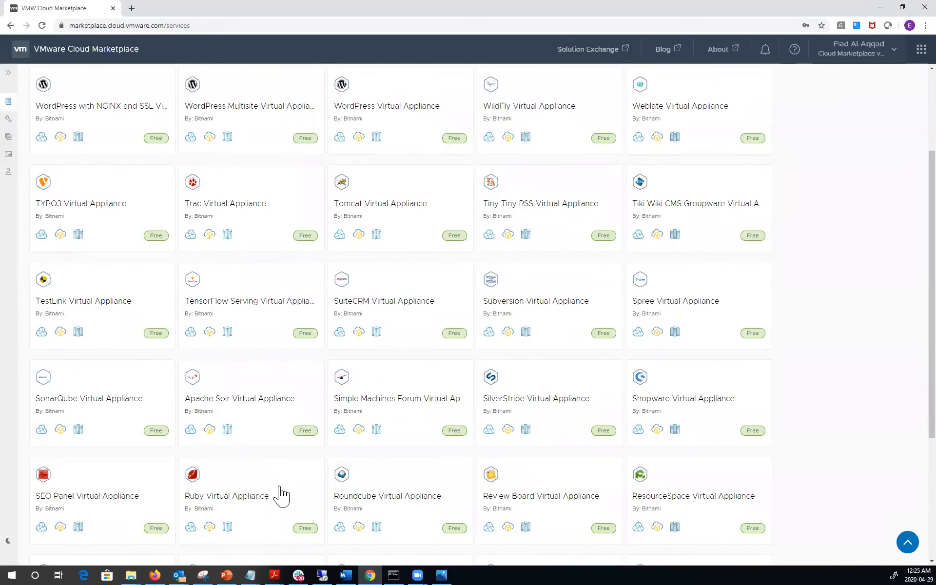
scroll(280, 495, down, 1)
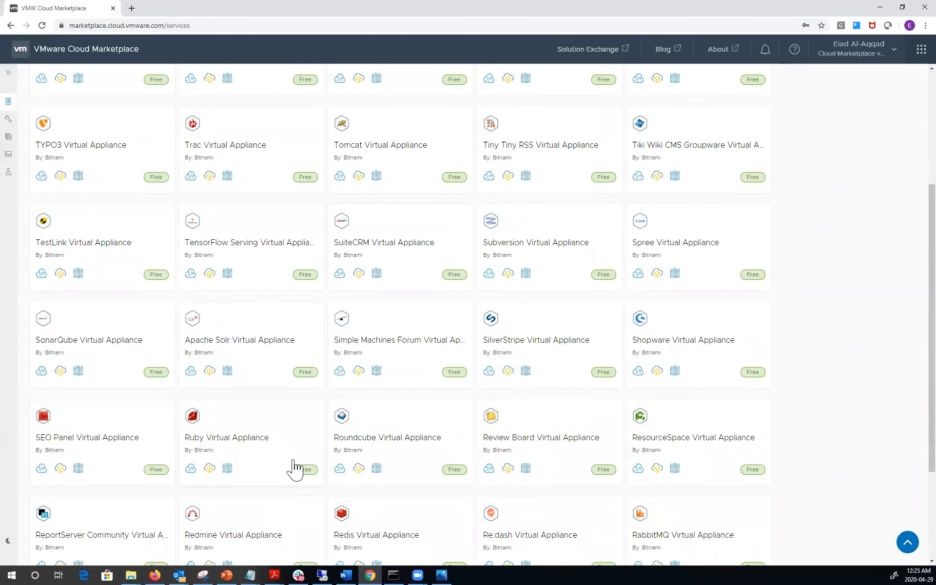
scroll(288, 487, down, 1)
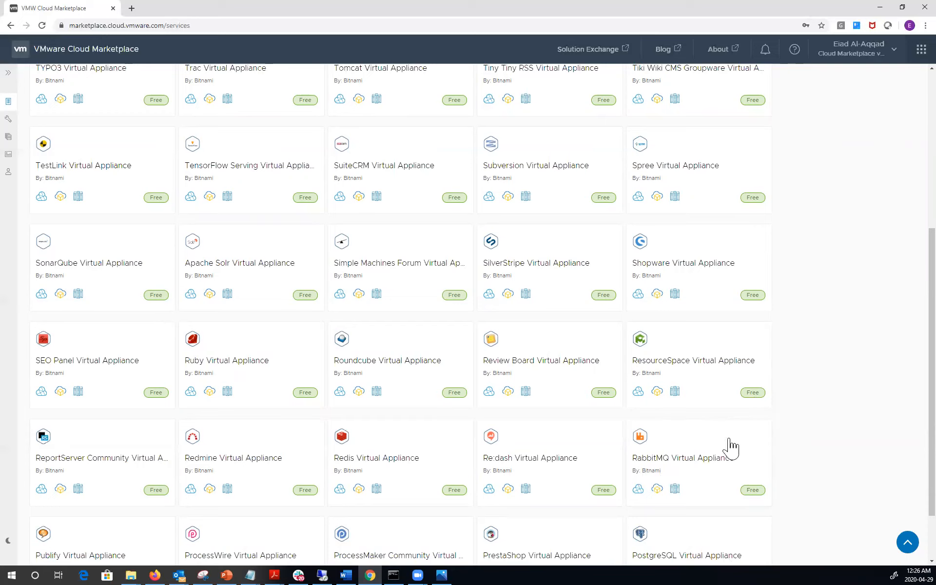
scroll(828, 414, down, 2)
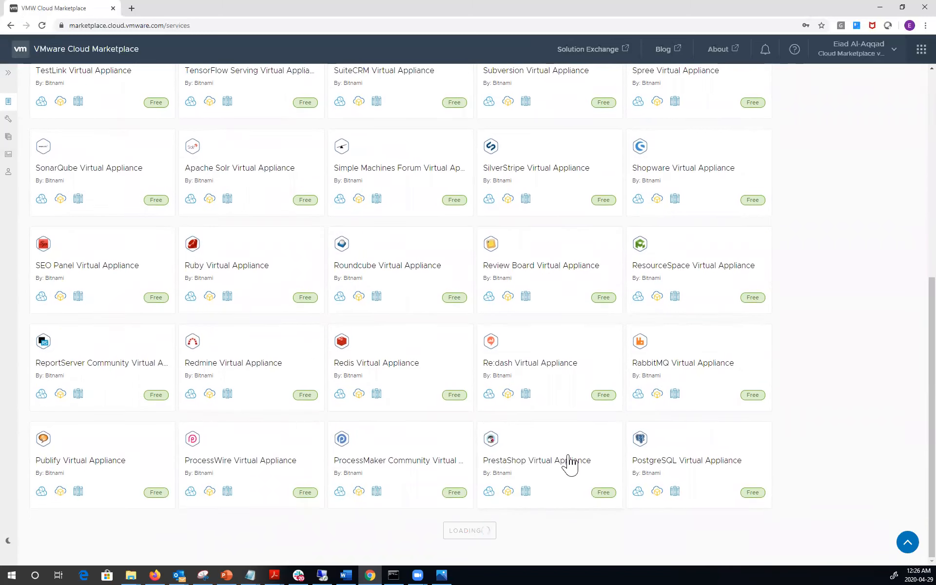
scroll(583, 412, down, 3)
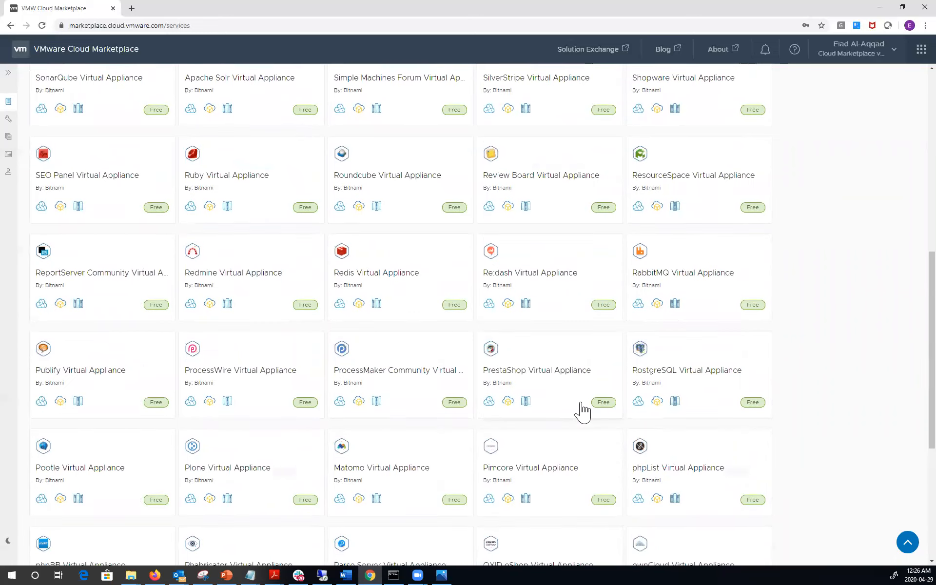
scroll(583, 412, down, 2)
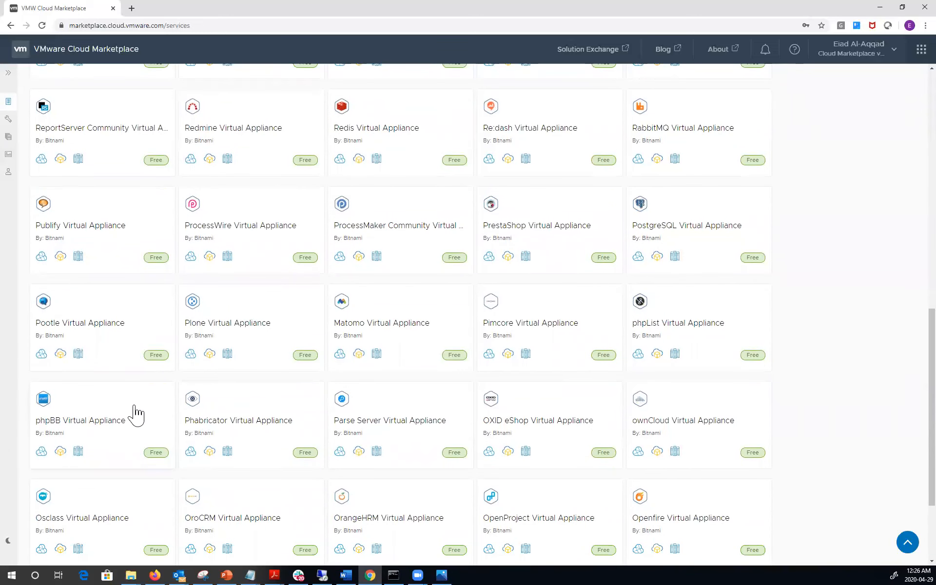
scroll(856, 349, down, 3)
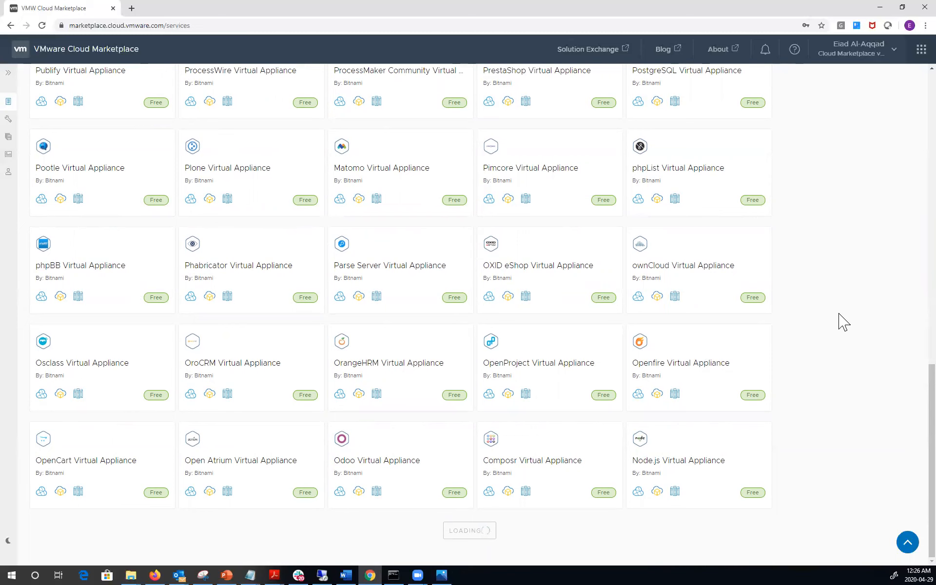
scroll(844, 321, down, 1)
scroll(844, 322, down, 2)
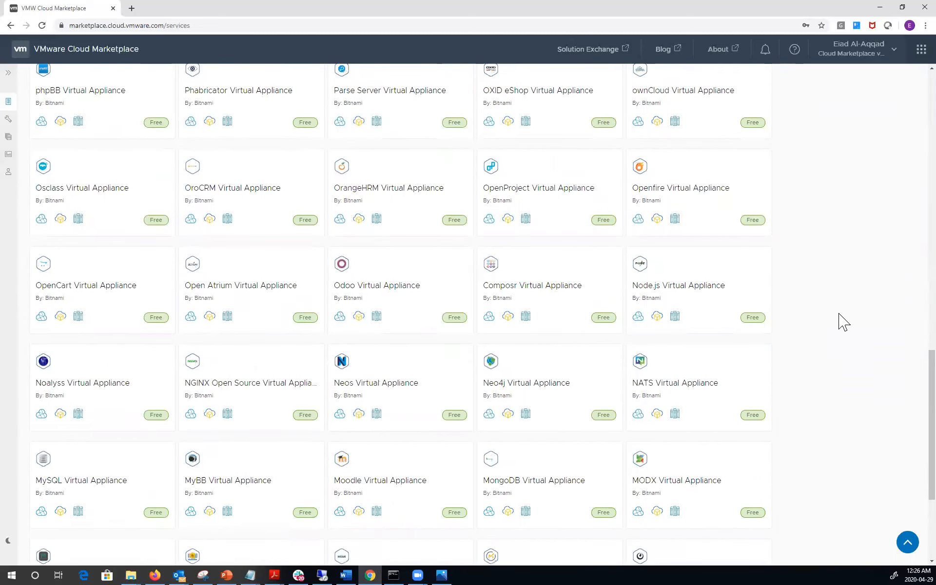
scroll(844, 322, down, 2)
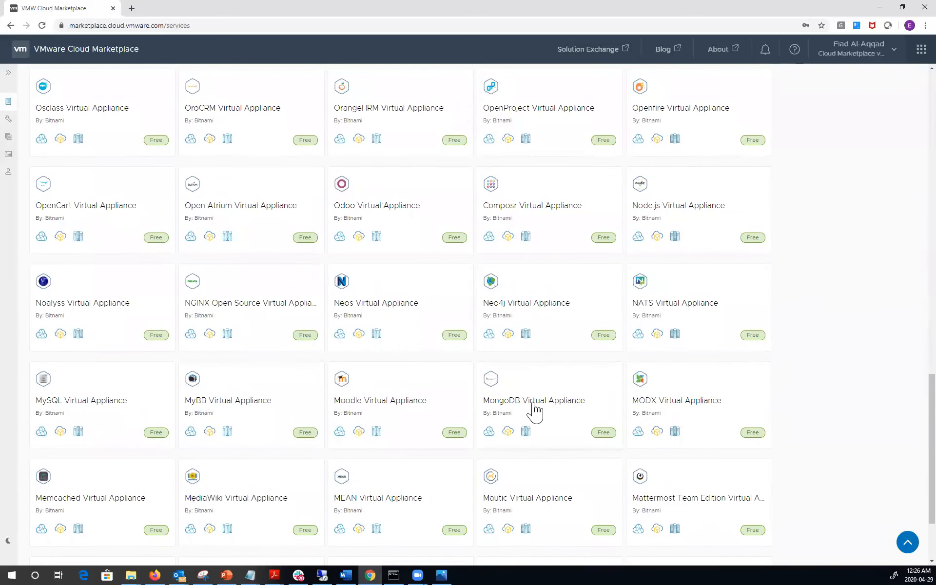
Step: Open the MongoDB Virtual Appliance page and browse its tech specs, support and version history
click(535, 411)
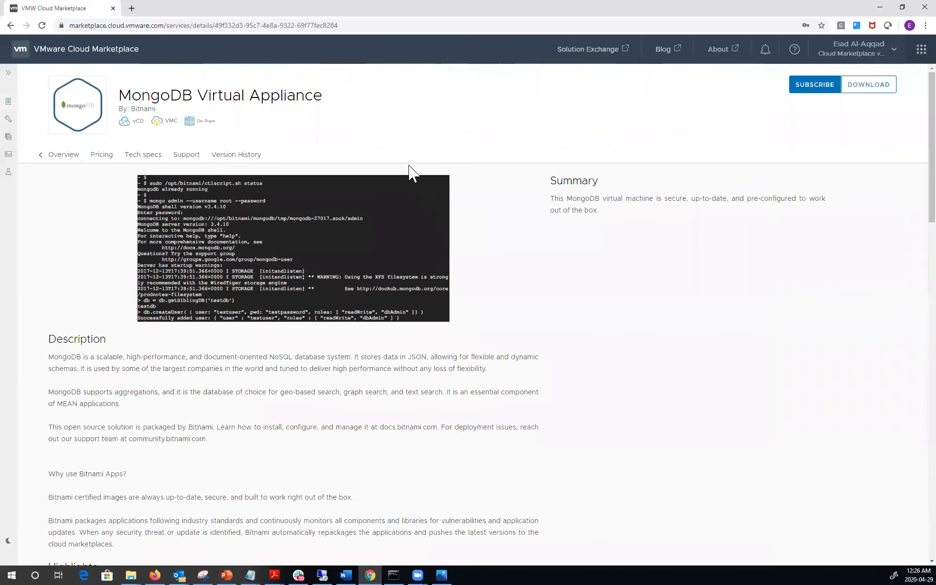
scroll(412, 173, down, 6)
scroll(412, 173, down, 3)
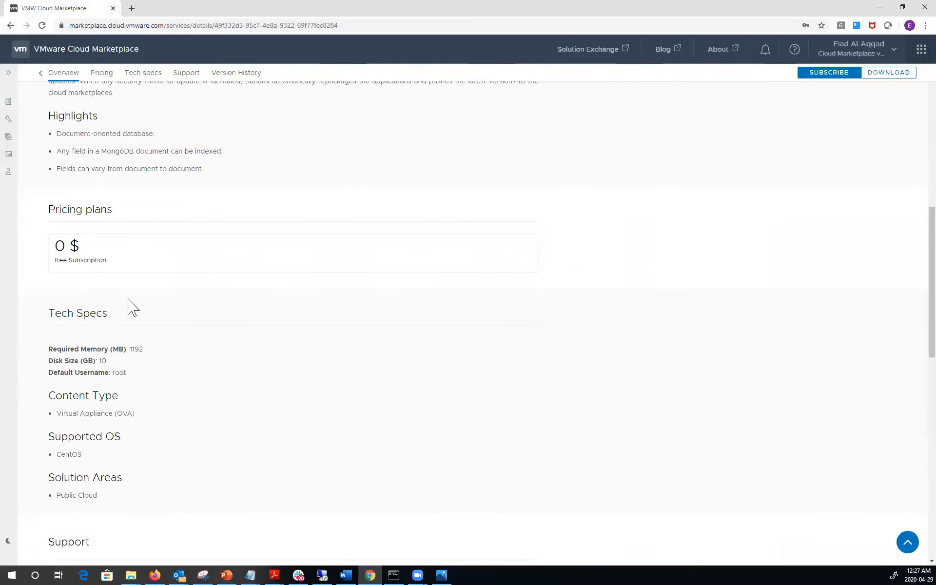
scroll(129, 307, down, 7)
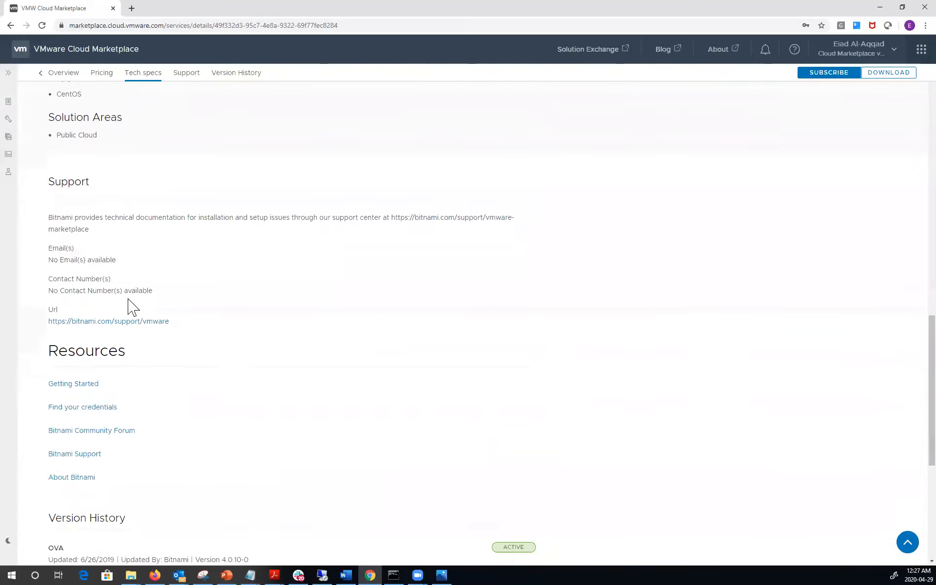
scroll(129, 307, down, 6)
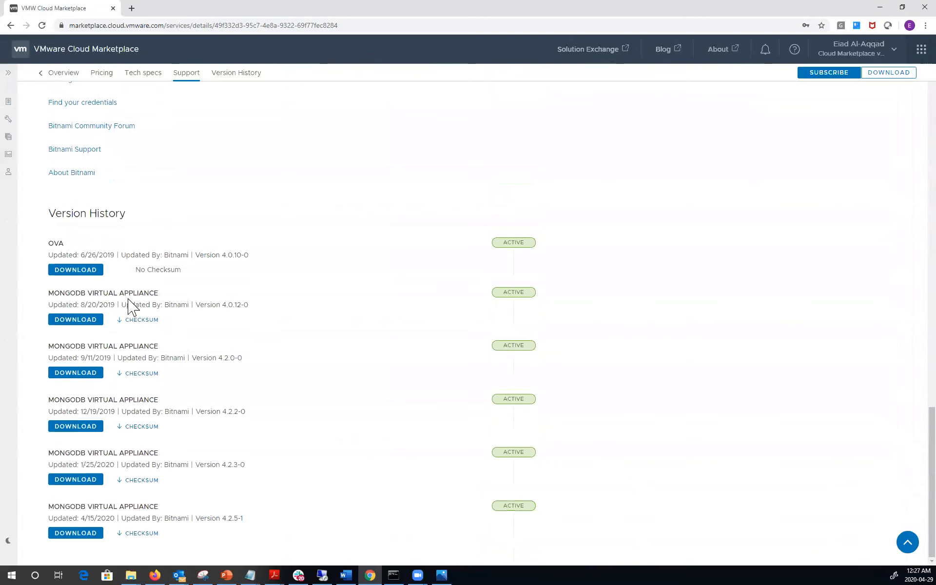
scroll(264, 382, up, 15)
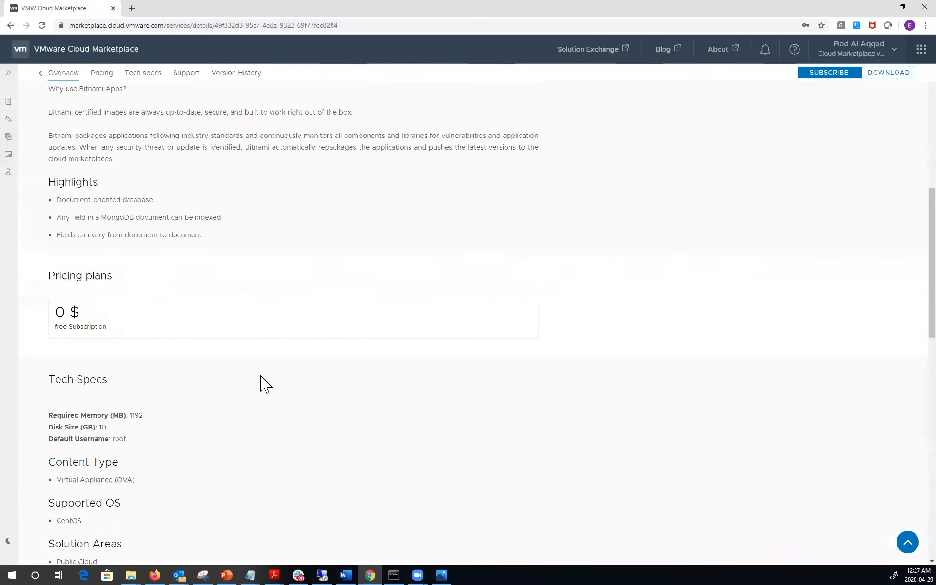
scroll(263, 382, up, 8)
scroll(145, 164, down, 2)
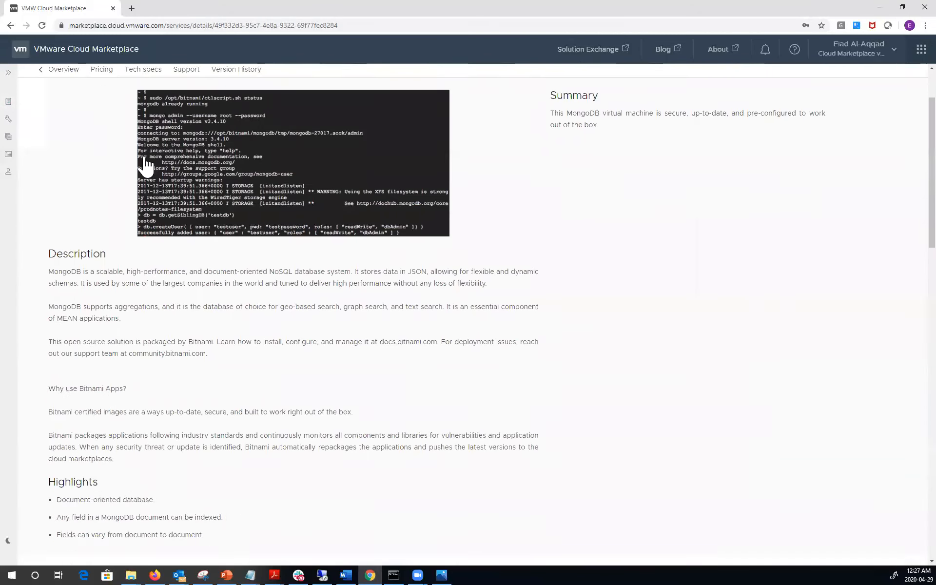
scroll(145, 163, down, 15)
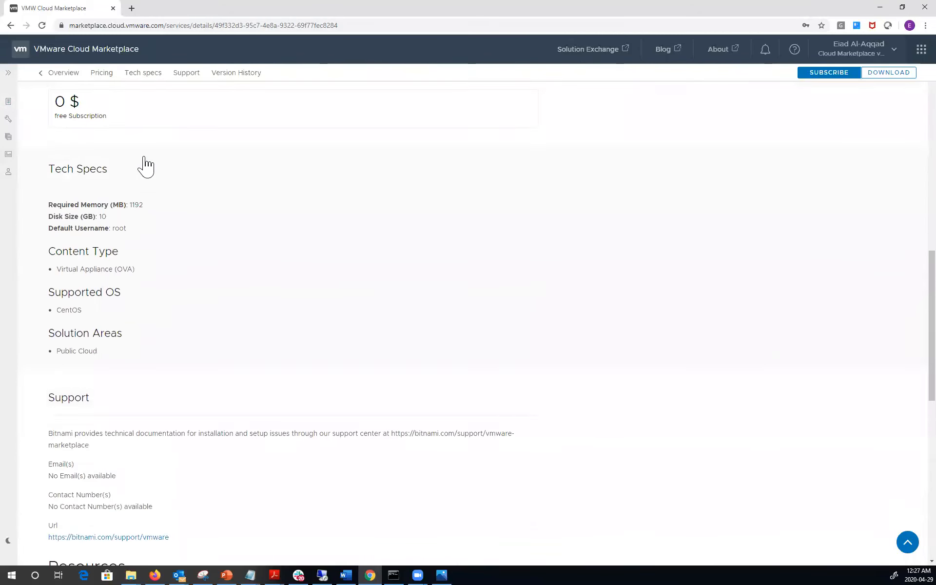
click(57, 76)
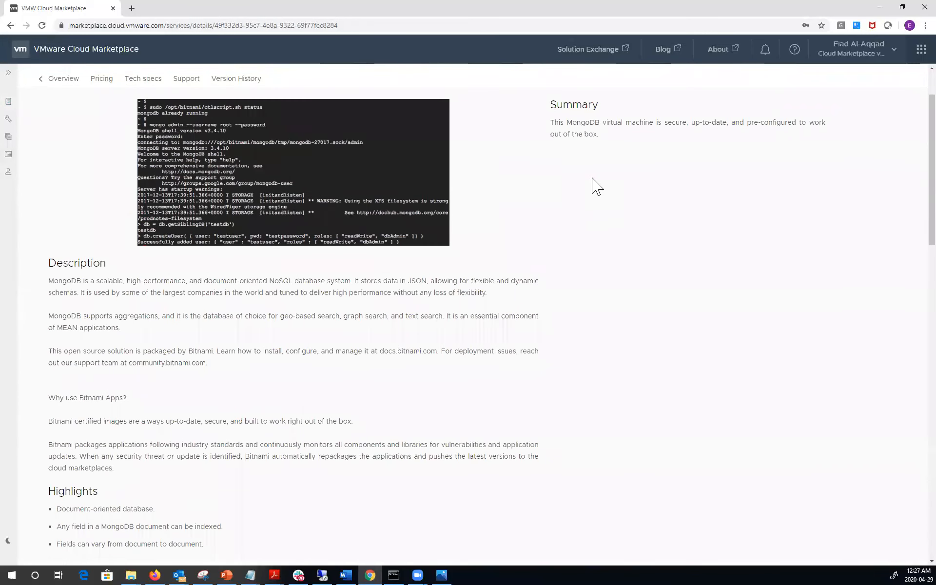
scroll(680, 105, up, 2)
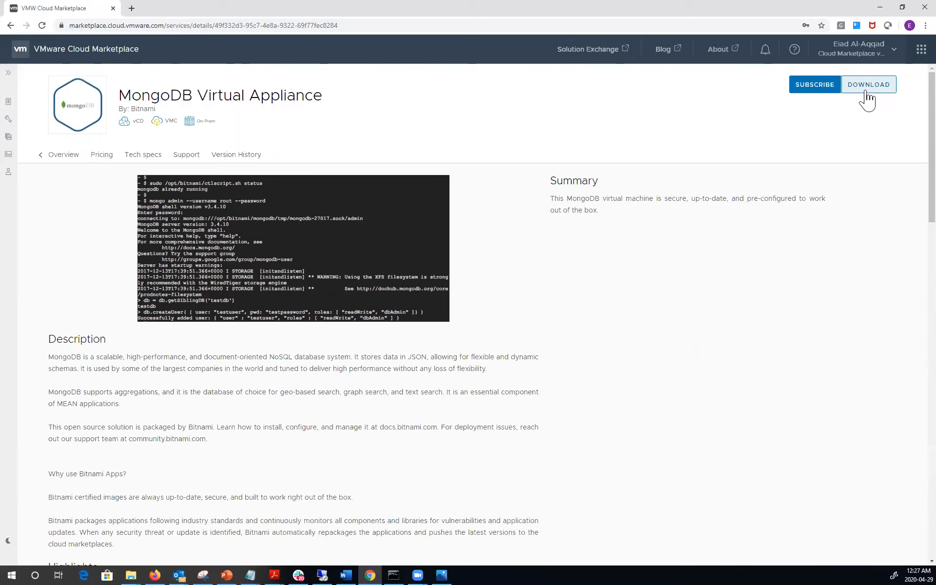
Step: Start the MongoDB subscription with platform vCD and version 4.2.5-1 selected
click(813, 86)
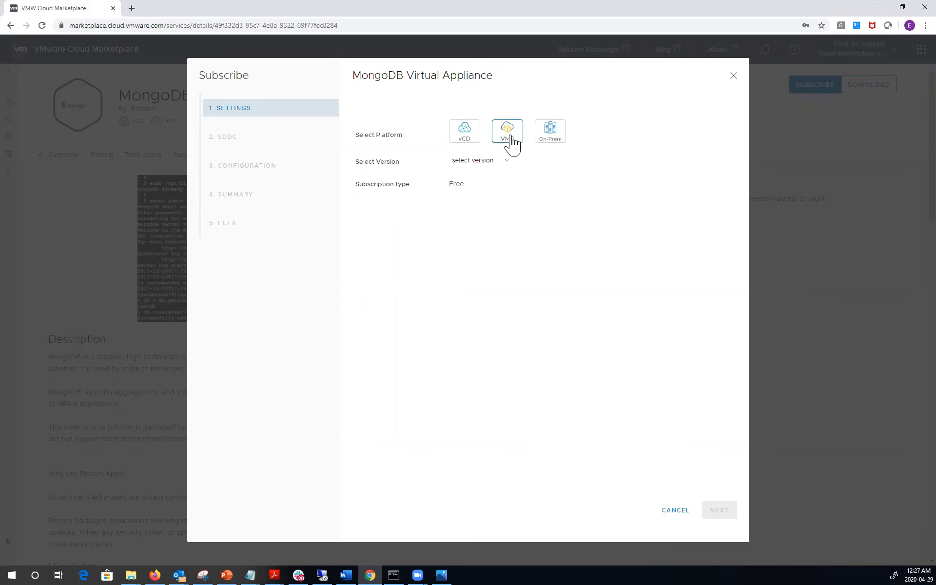
click(460, 143)
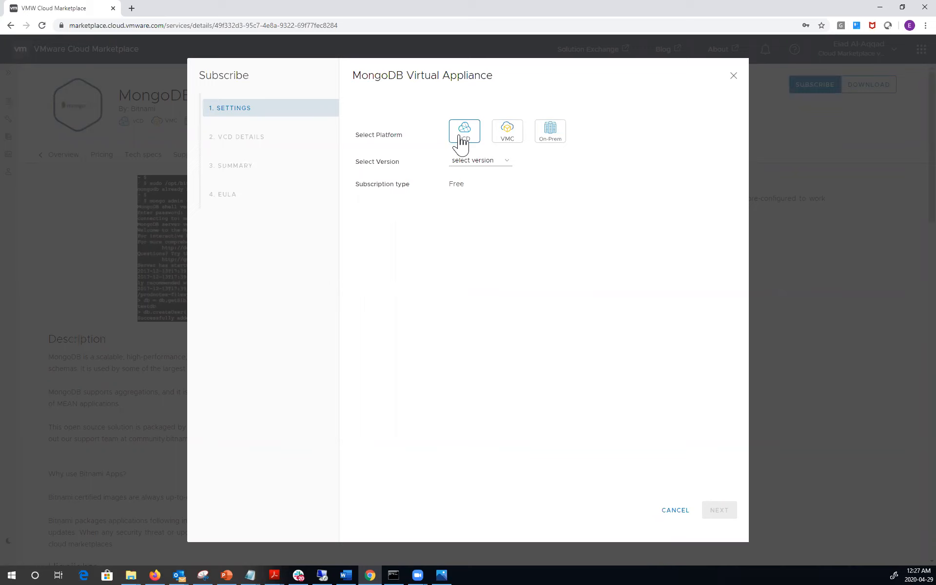
click(469, 163)
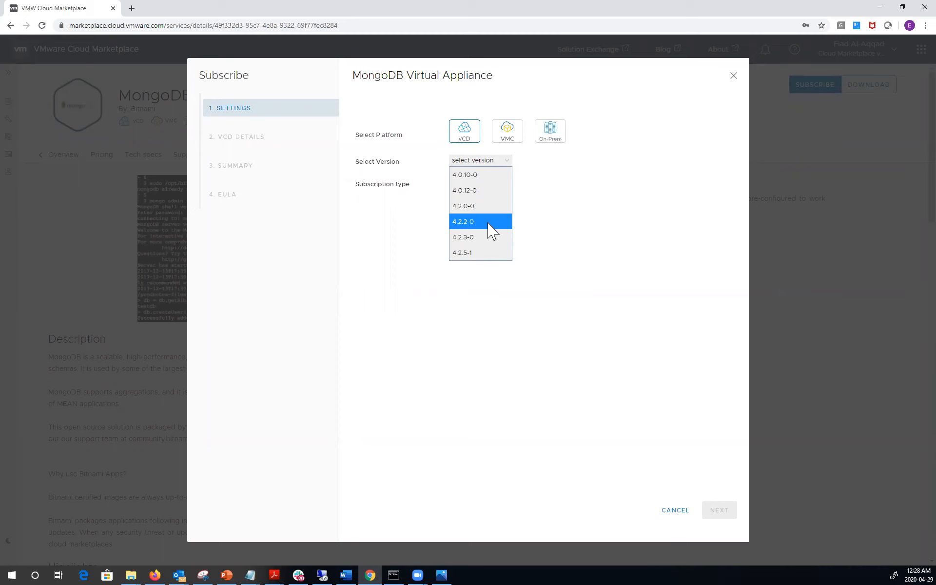
click(485, 254)
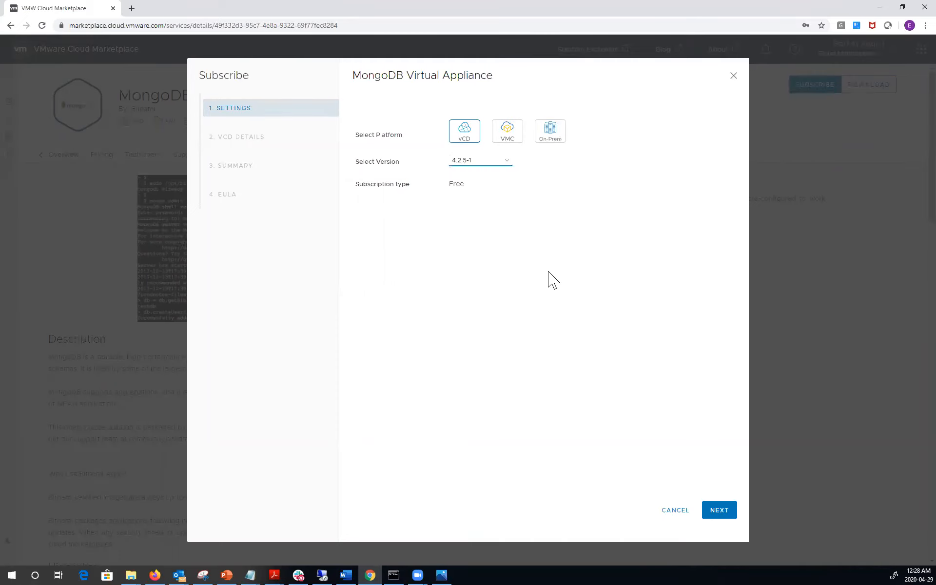
Step: Enter the vCD URL, the administrator user name as system administrator, and the account password
click(724, 520)
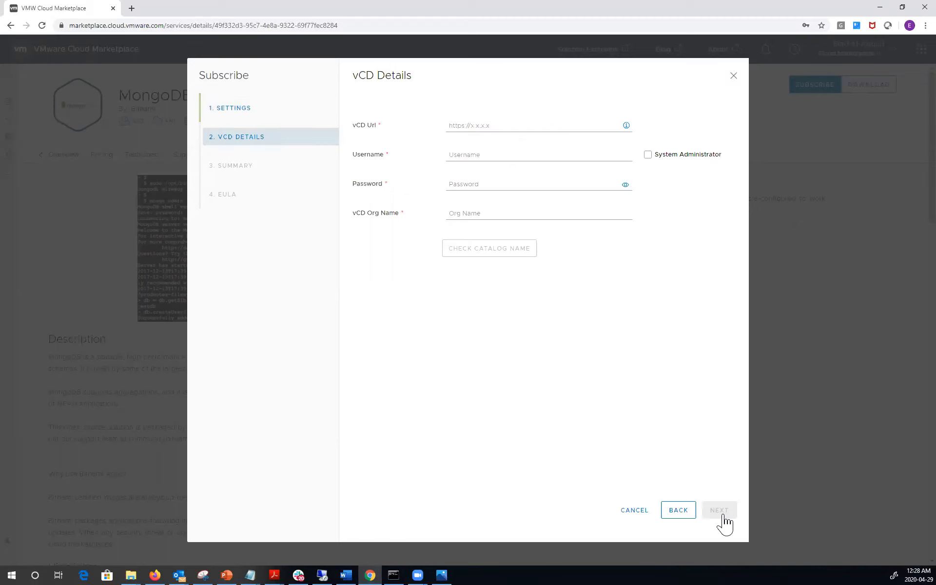
click(532, 123)
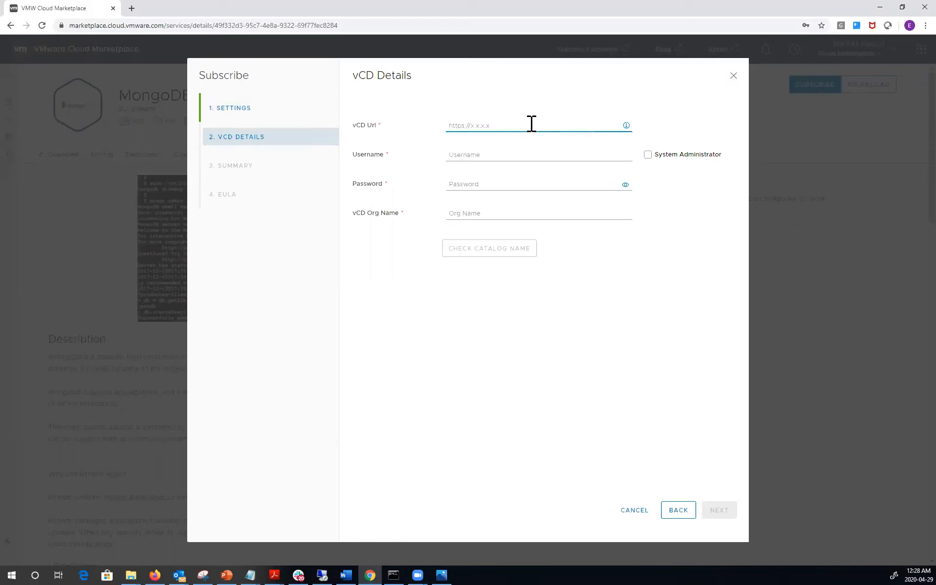
text(https://vcd.doomdns.org)
key(Tab)
text(a)
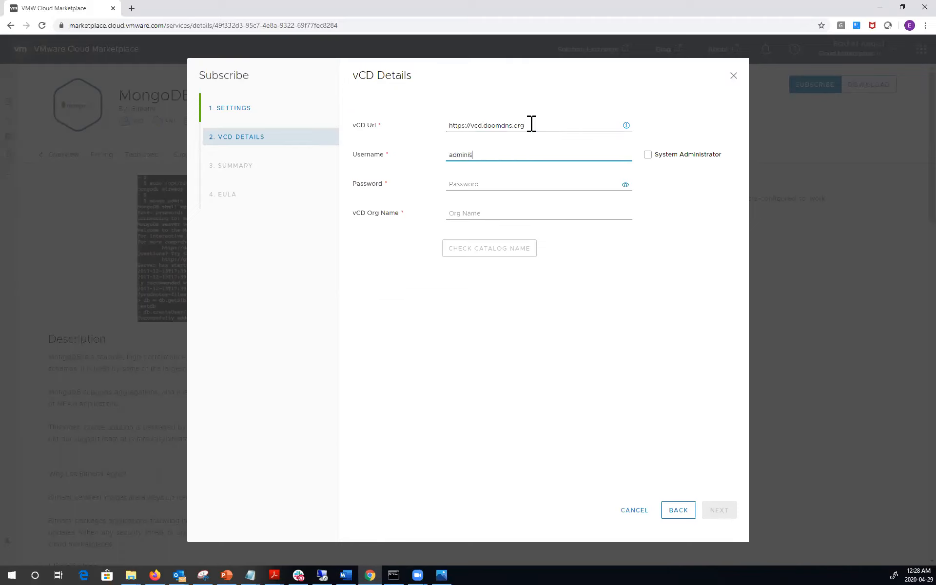
text(dministrator)
click(650, 159)
click(549, 187)
text(V)
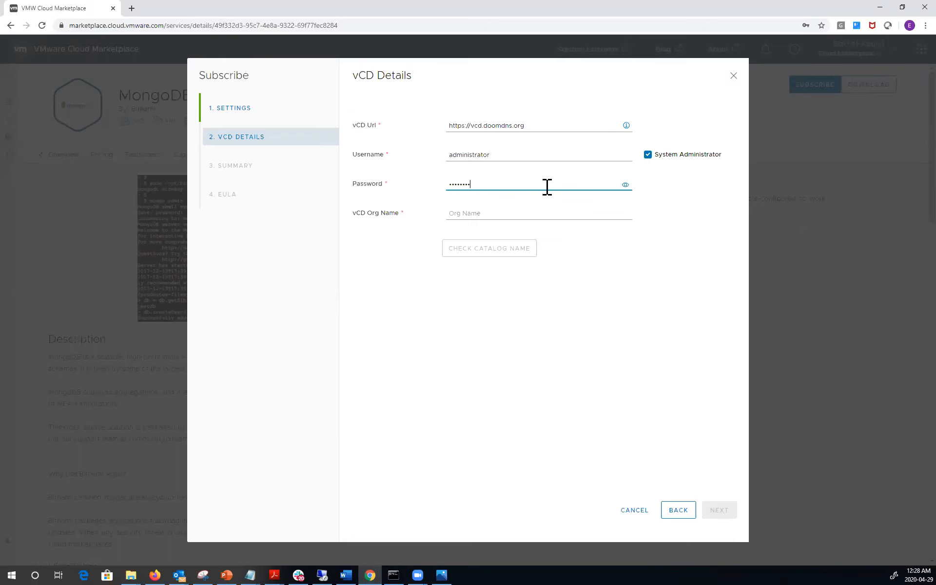
Step: Paste AppLaunchpad as the org name, choose catalog bitnami02 and advance to the summary
click(521, 218)
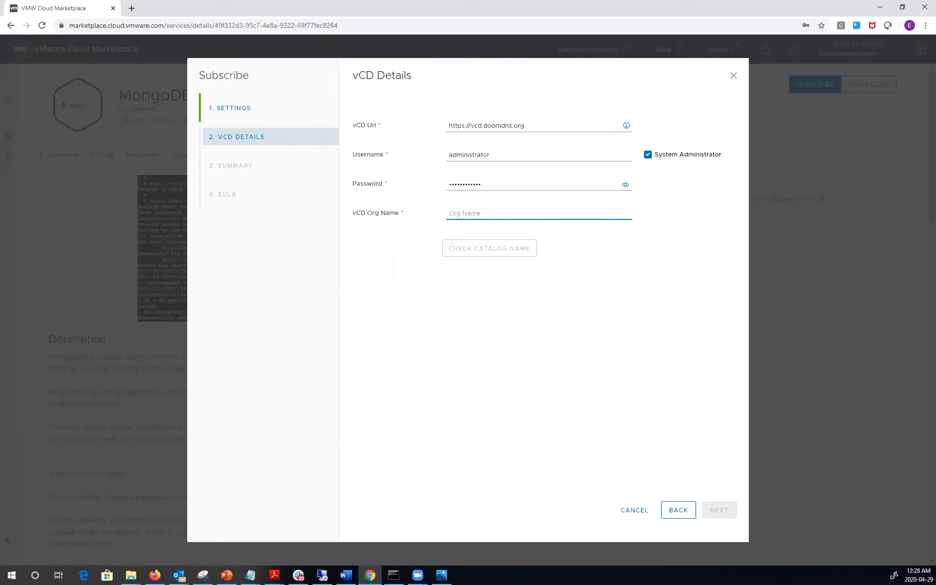
key(alt+Tab)
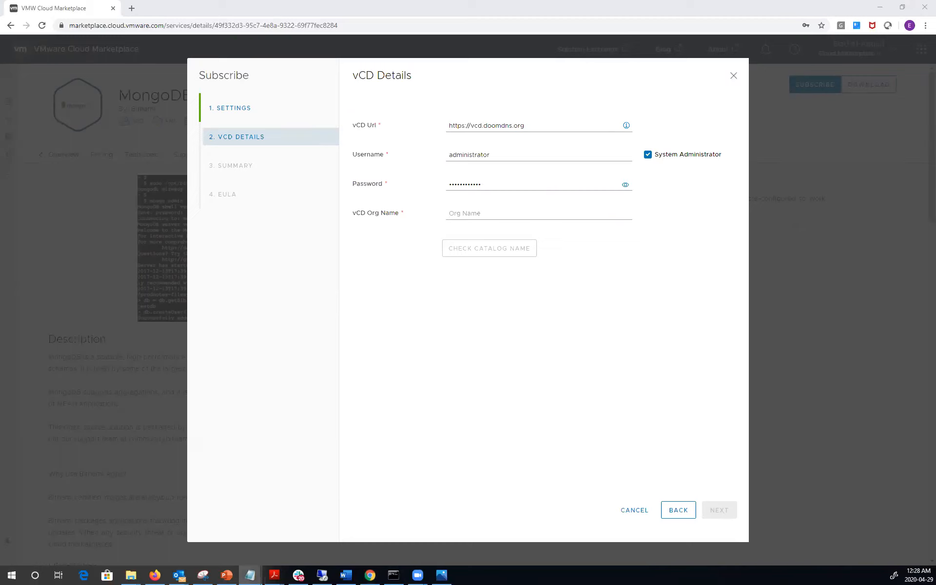
click(495, 209)
text(AppLaunchpad)
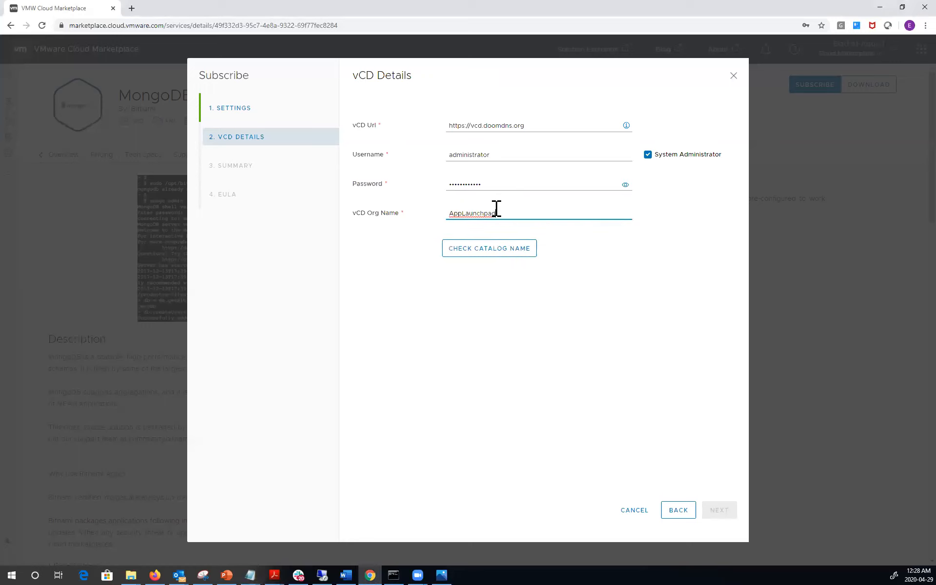
click(486, 250)
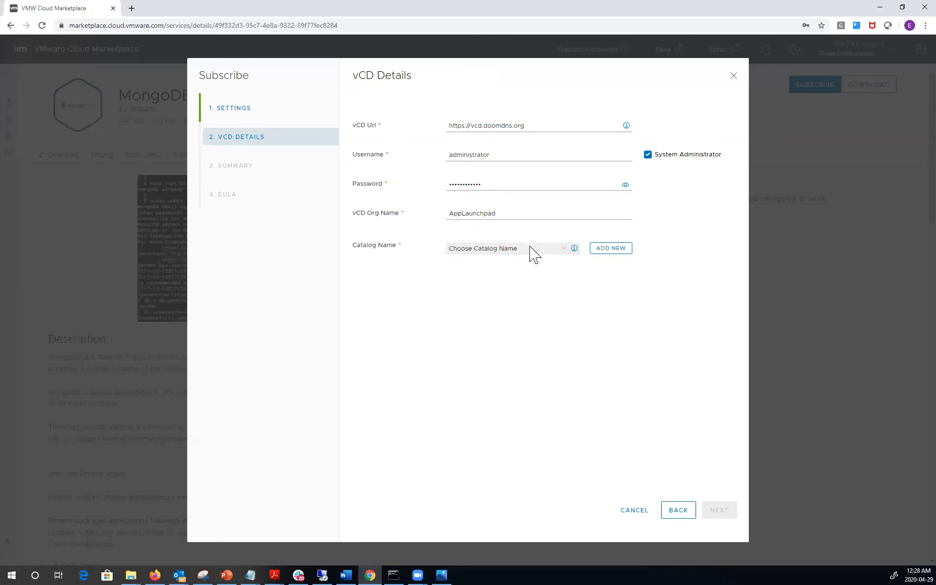
click(540, 251)
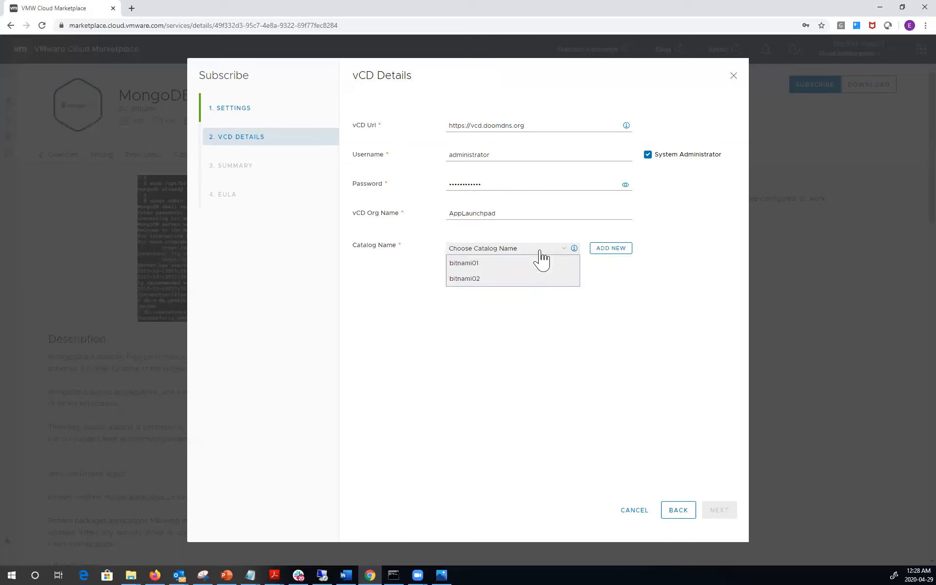
click(522, 287)
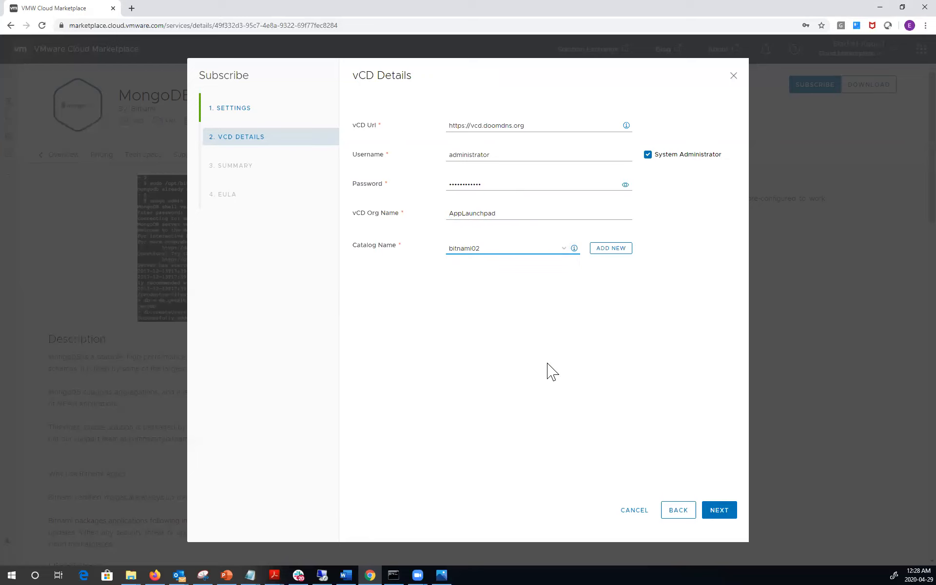
click(715, 510)
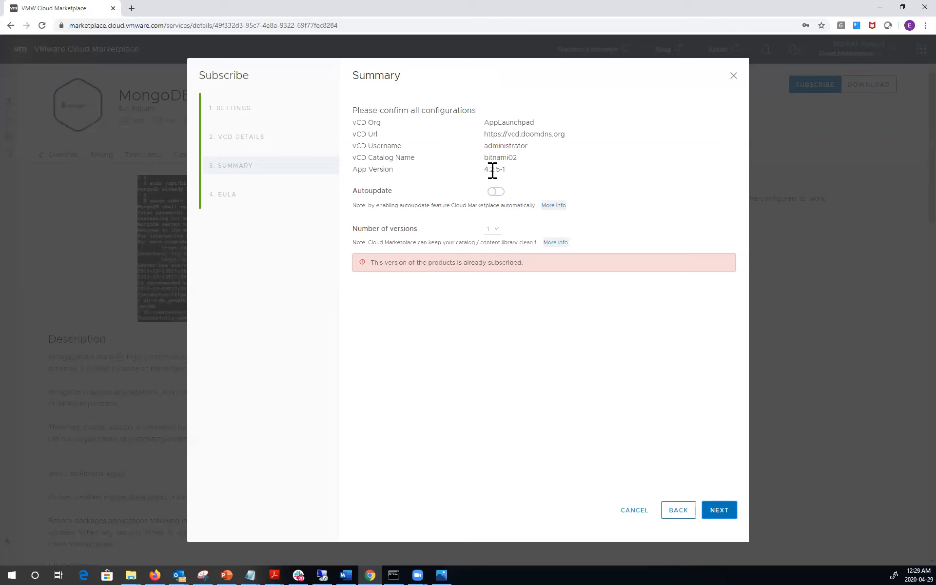
Step: Go back, switch the version to 4.2.2-0, and advance through vCD details and summary to the EULA
click(678, 512)
click(677, 511)
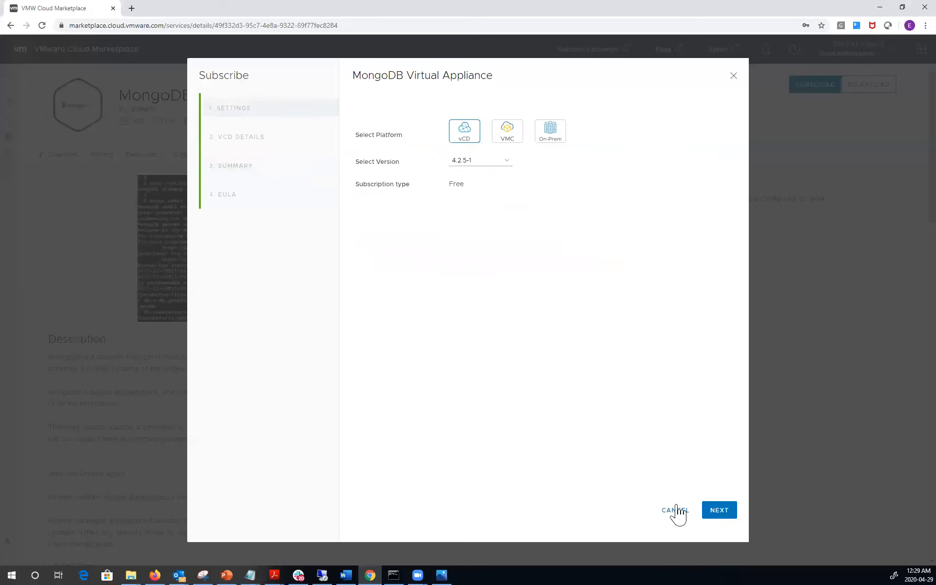
click(502, 163)
click(470, 233)
click(721, 517)
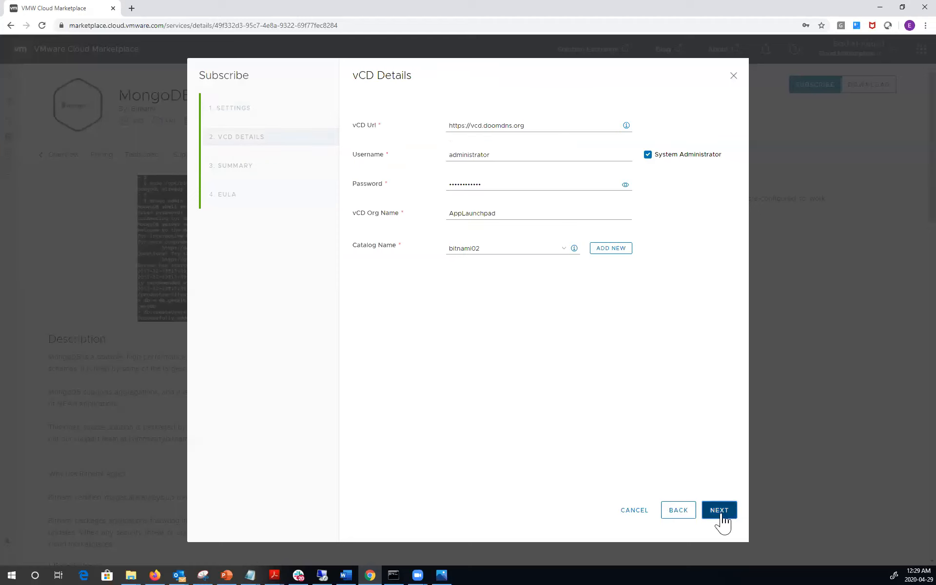
click(721, 511)
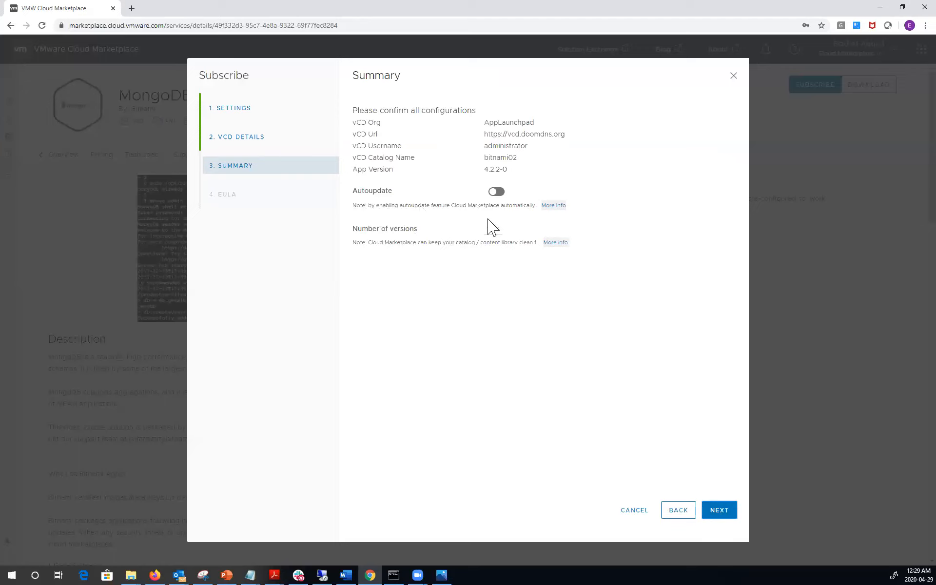
click(719, 511)
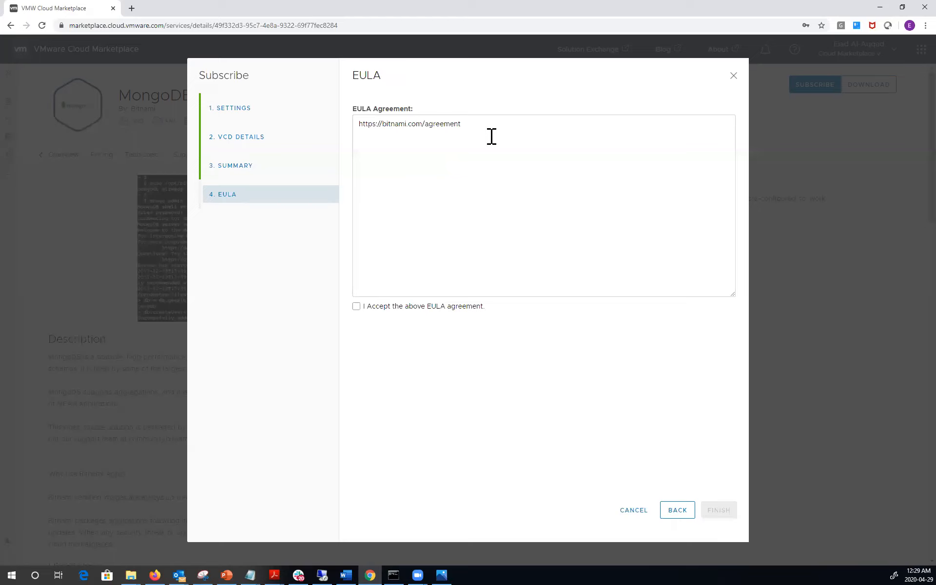
Step: Accept the Bitnami EULA and finish the subscription, then go back after the vCD login error
click(357, 309)
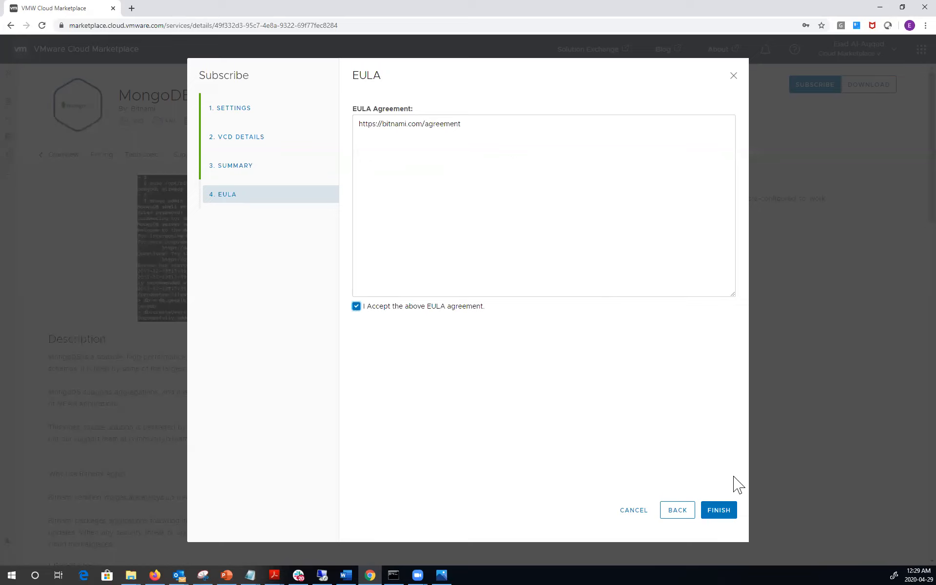
click(724, 516)
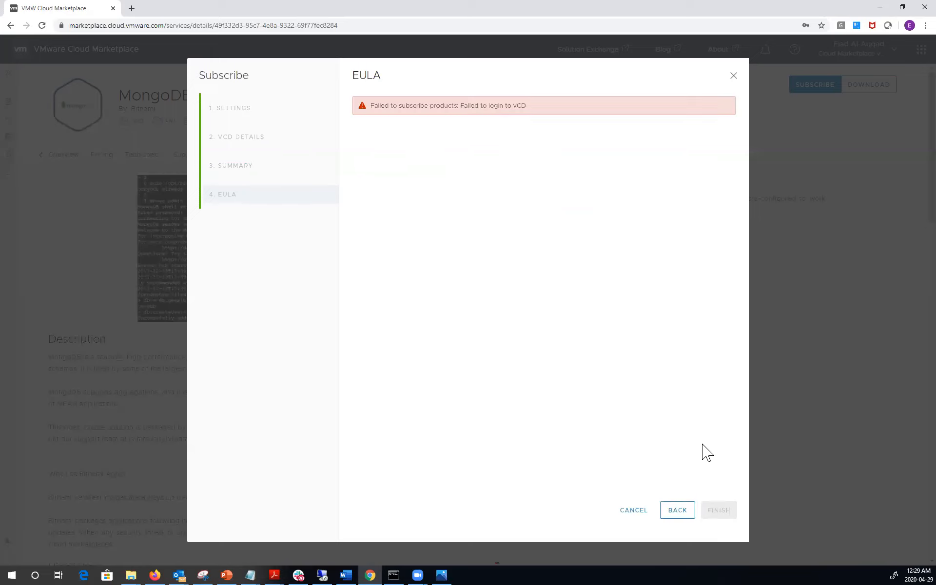
click(679, 517)
Step: Retype the vCD password and check the catalog name to validate the connection
click(679, 517)
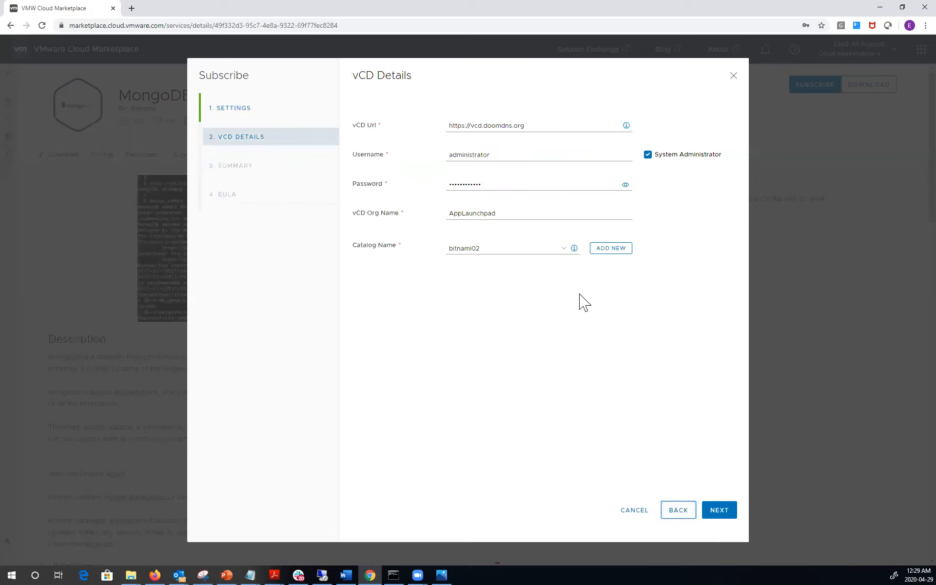
drag(490, 183, 420, 187)
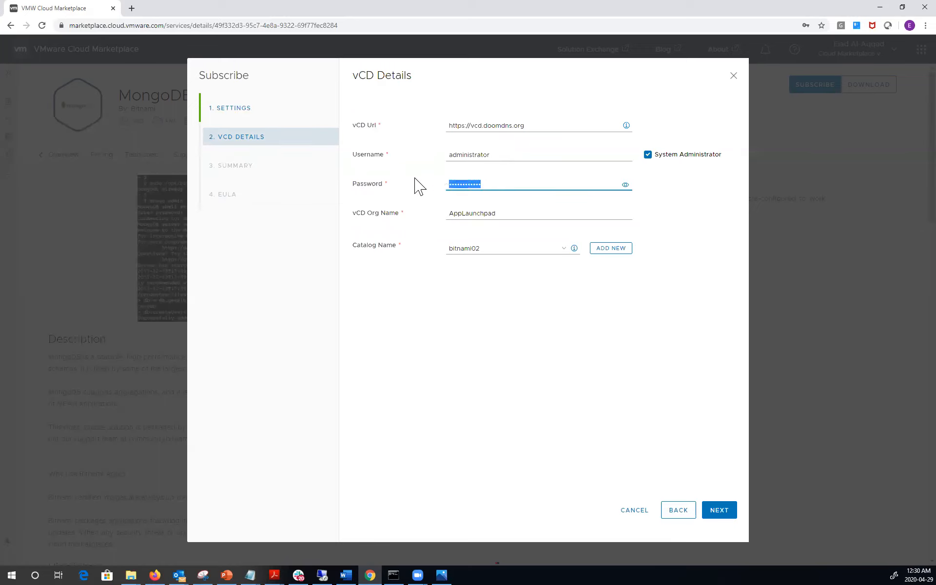
text(••)
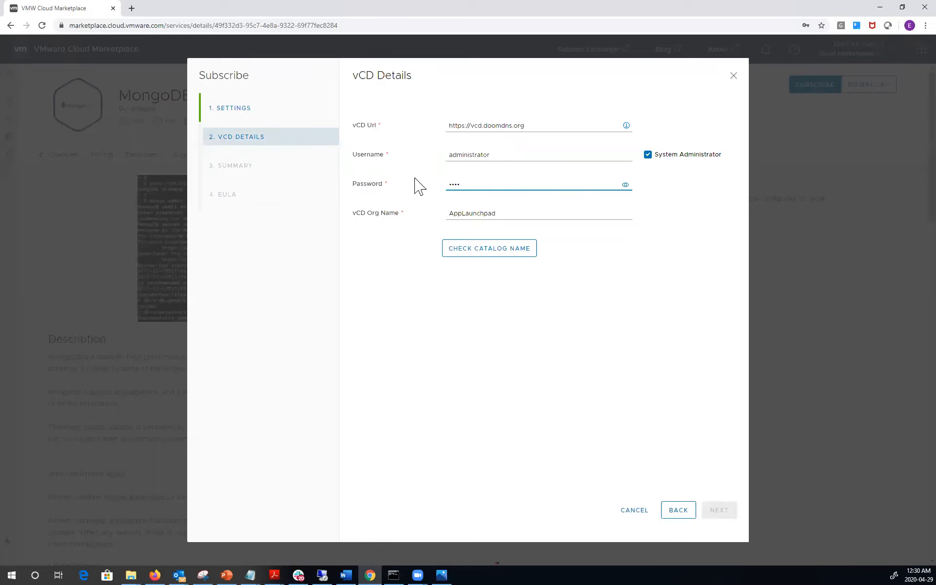
text(•)
click(506, 254)
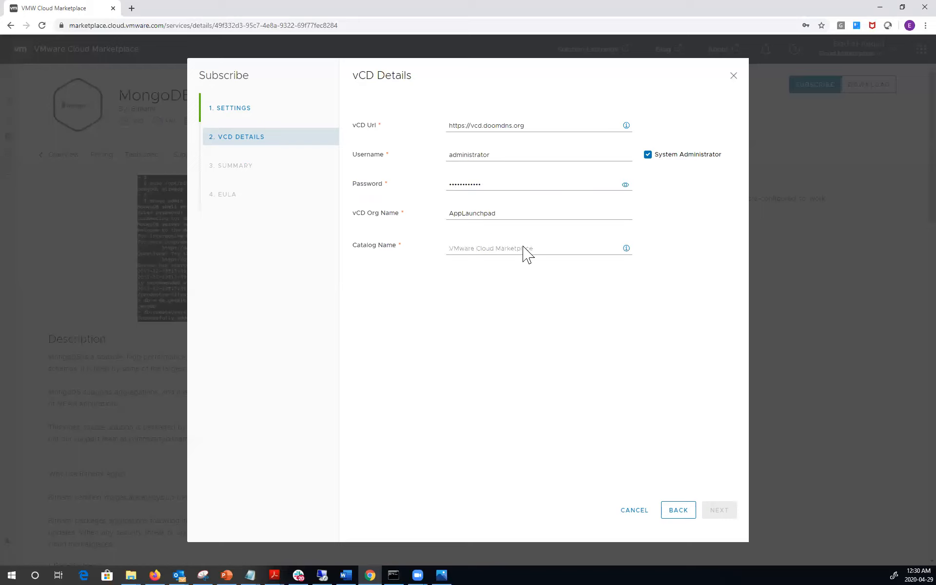
Step: Remove the trailing character from the vCD URL, revalidate, choose bitnami02 and return to the summary
click(518, 249)
click(529, 128)
key(BackSpace)
click(505, 250)
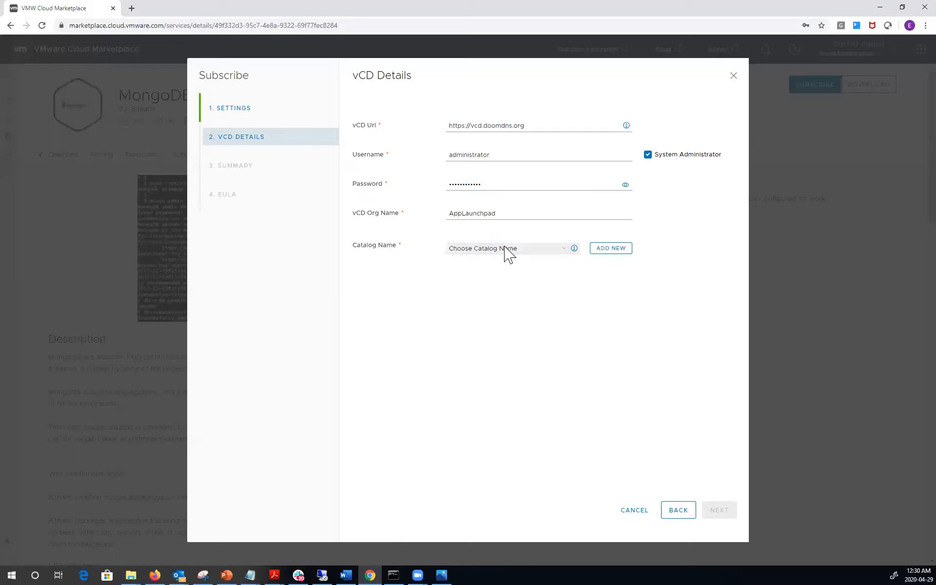
click(508, 253)
click(498, 281)
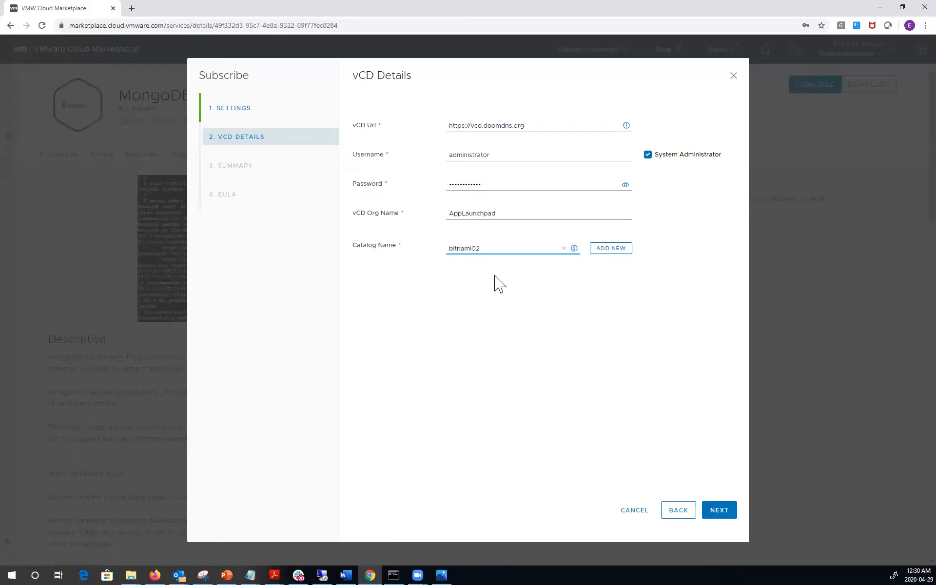
click(713, 513)
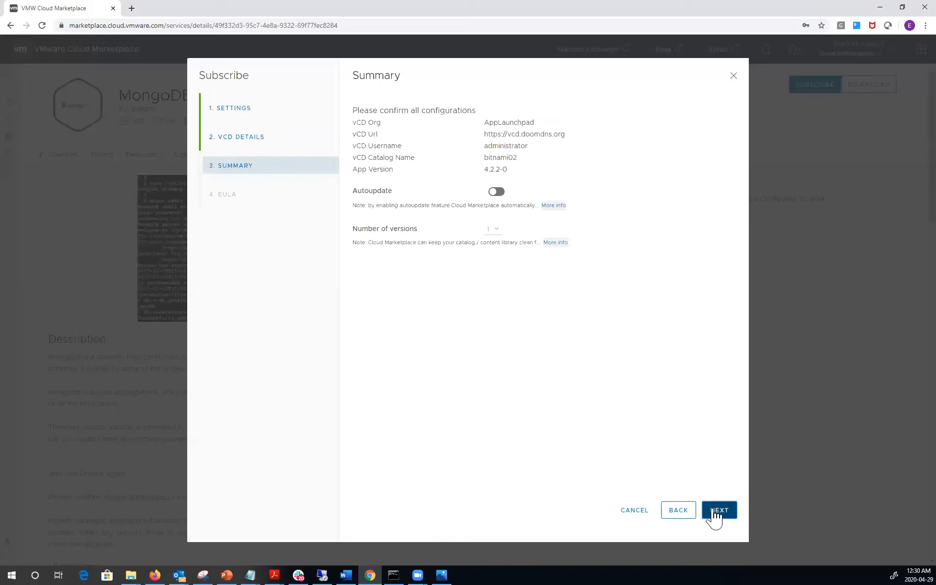
Step: Accept the EULA again and submit the MongoDB 4.2.2-0 subscription successfully
click(715, 512)
click(357, 307)
click(721, 512)
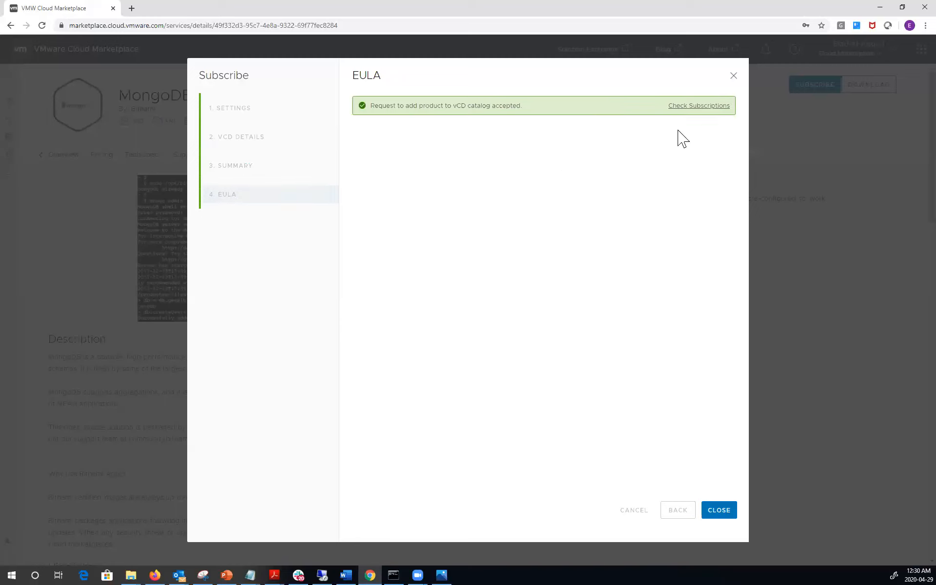
Step: Check subscriptions to see MongoDB 4.2.2-0 subscribed in catalog bitnami02
click(694, 106)
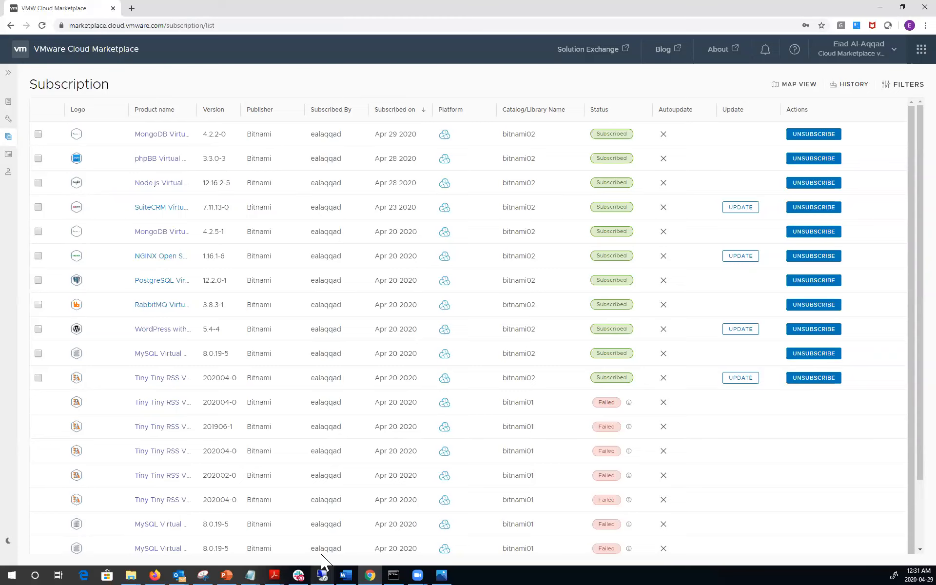
Step: In the remote desktop, log out of the cse tenant session in Cloud Director
click(322, 574)
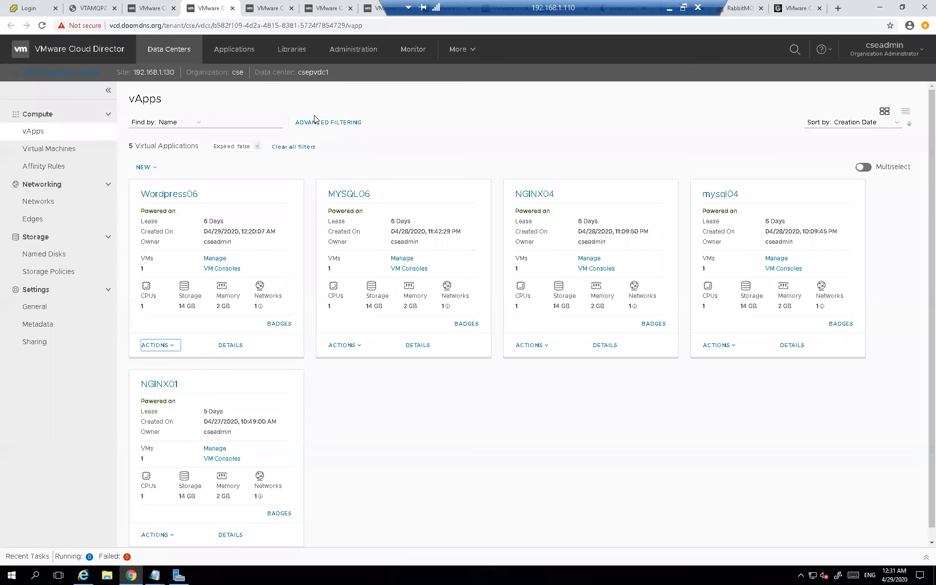
click(922, 51)
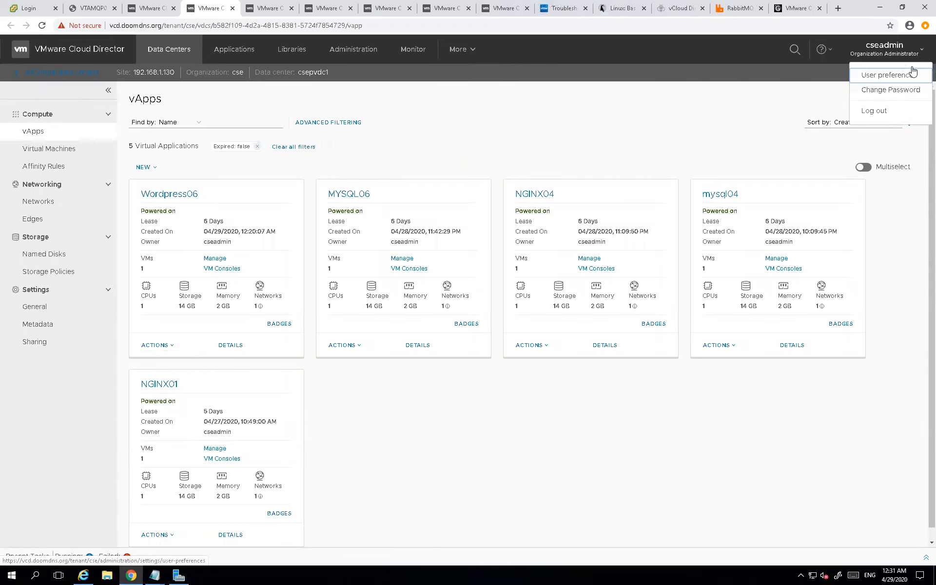
click(893, 111)
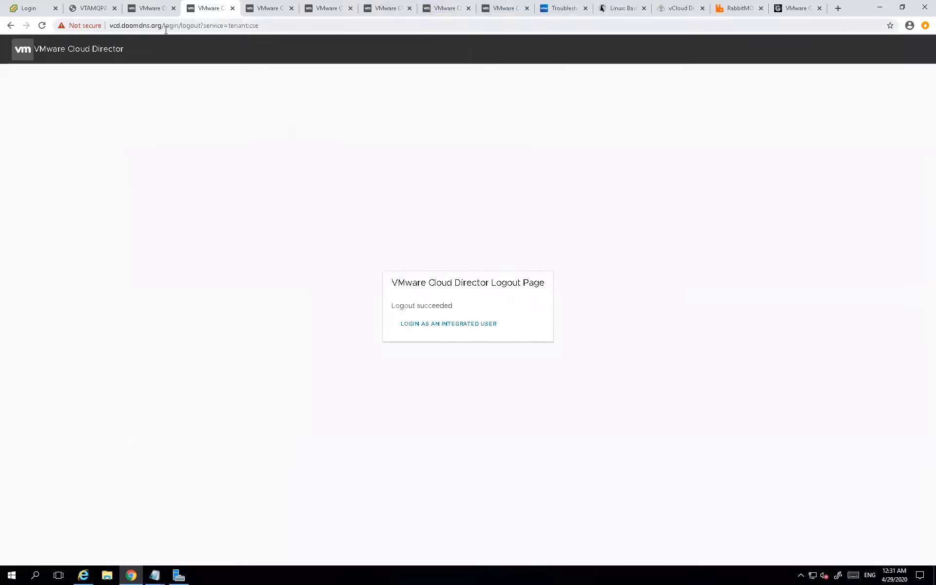
drag(165, 24, 334, 59)
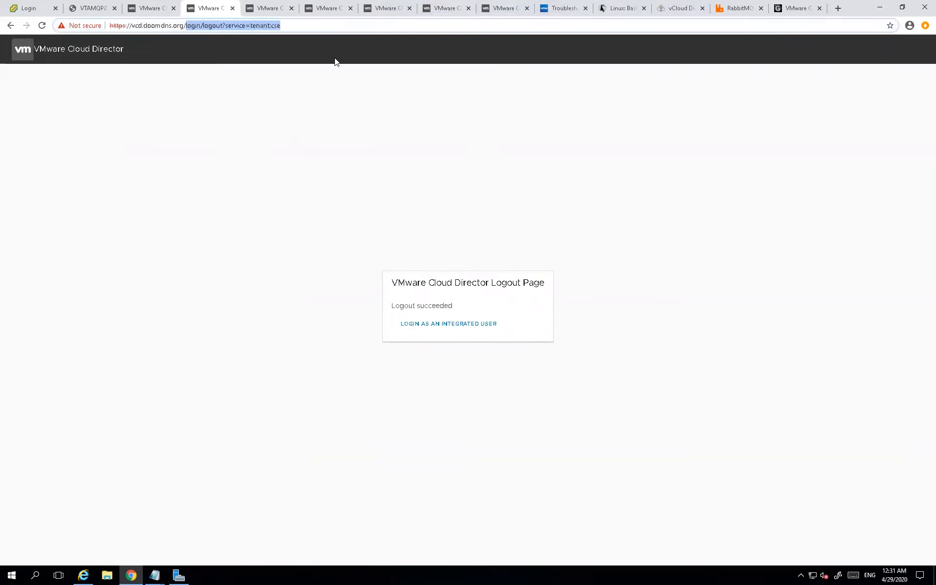
click(335, 62)
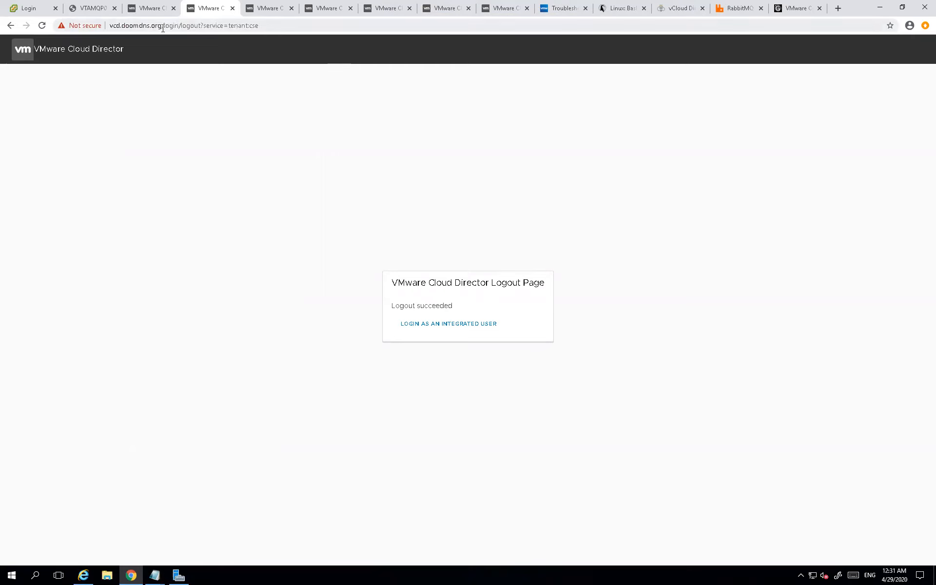
Step: Replace the URL path with 'provider' to load the provider login page
drag(165, 25, 275, 47)
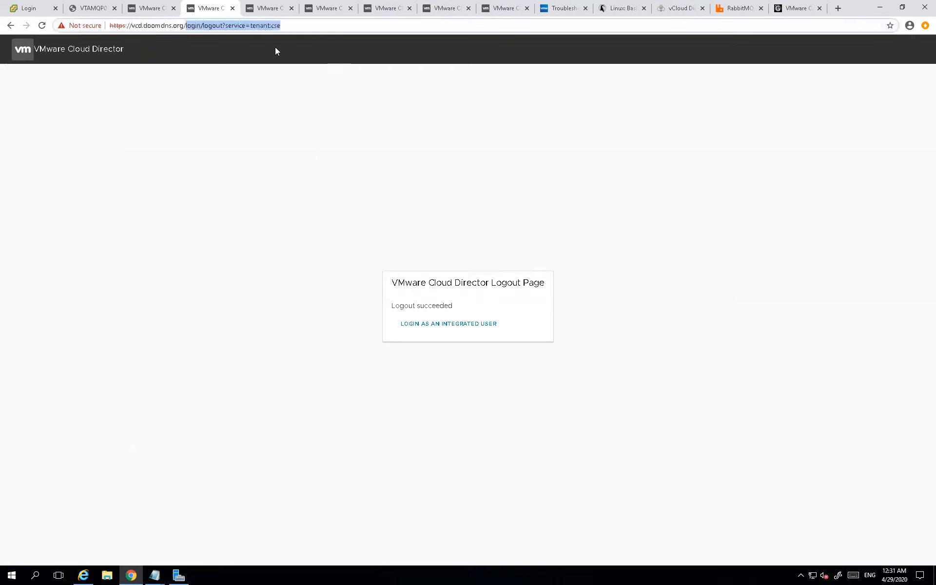
text(provider)
key(Return)
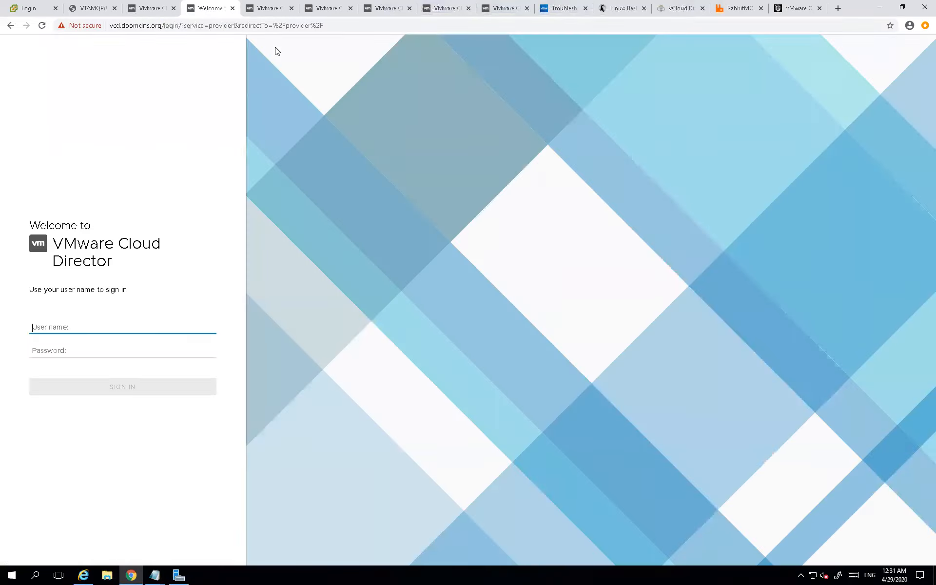
Step: Sign in as administrator and widen the Task column in Recent Tasks
click(77, 326)
text(adm)
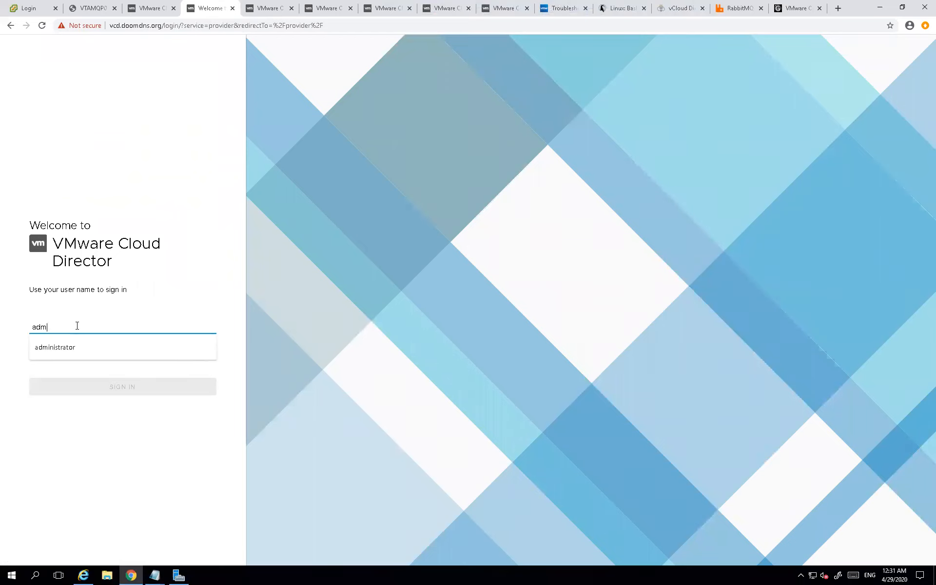
text(ini)
click(68, 346)
click(59, 347)
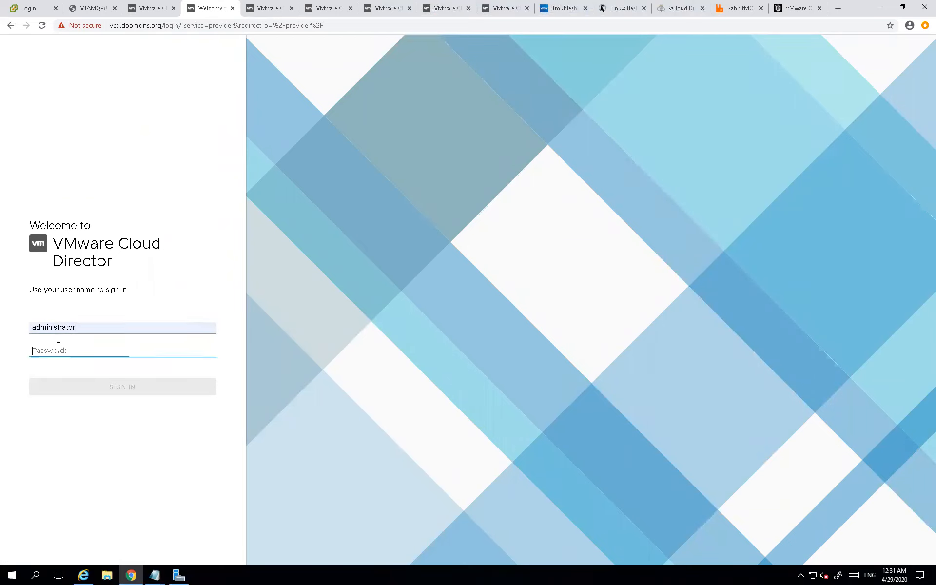
text(a)
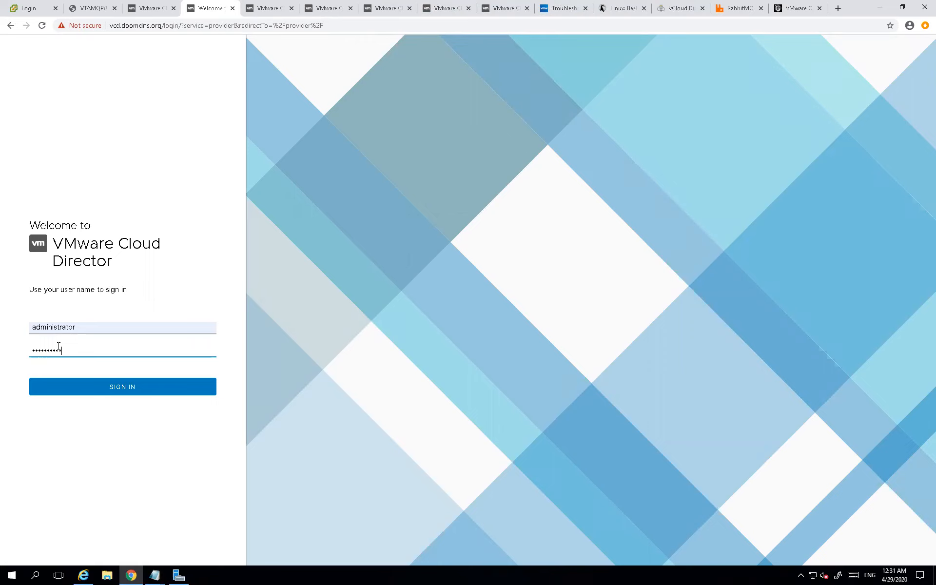
key(Return)
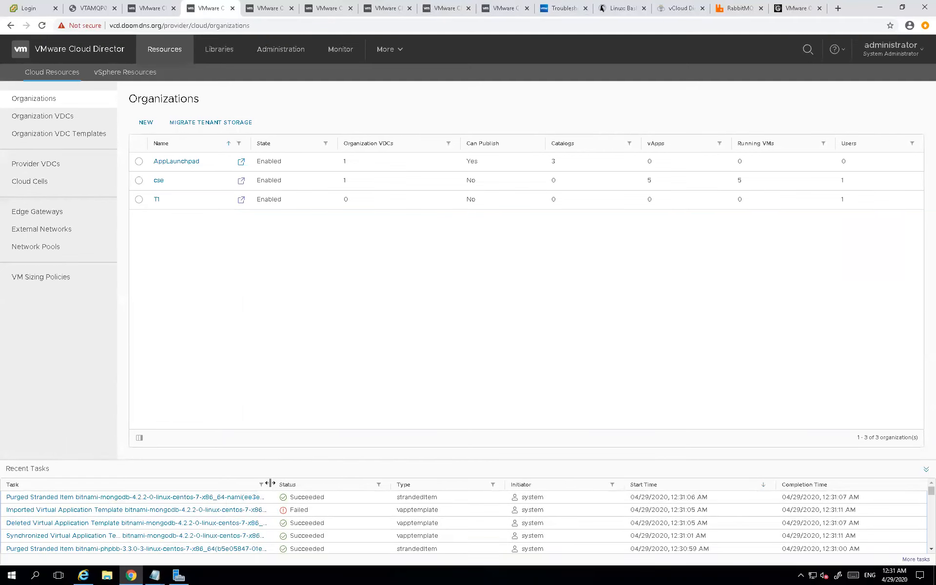
drag(333, 483, 336, 483)
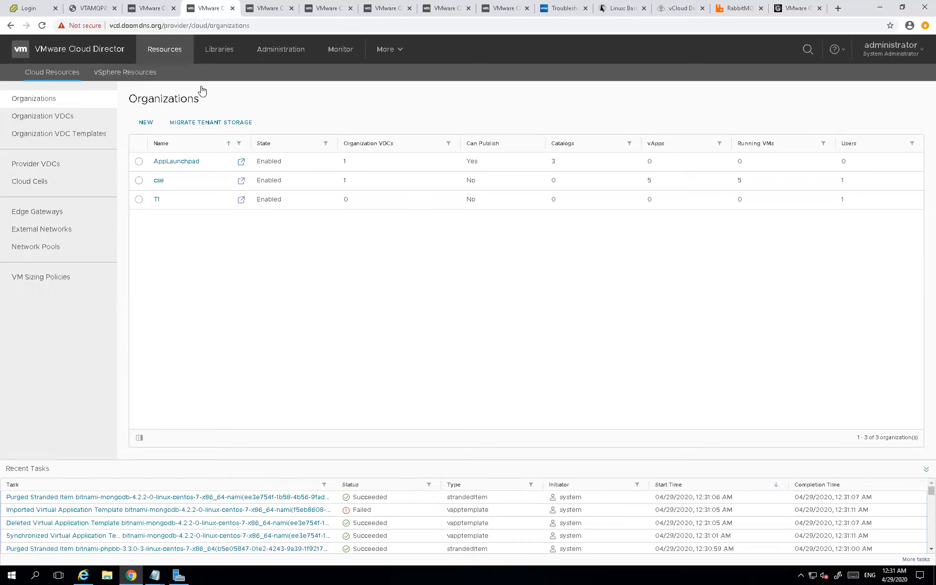
Step: Open App Launchpad Access Management to list organizations cse (5 running instances) and T1 (0)
click(386, 52)
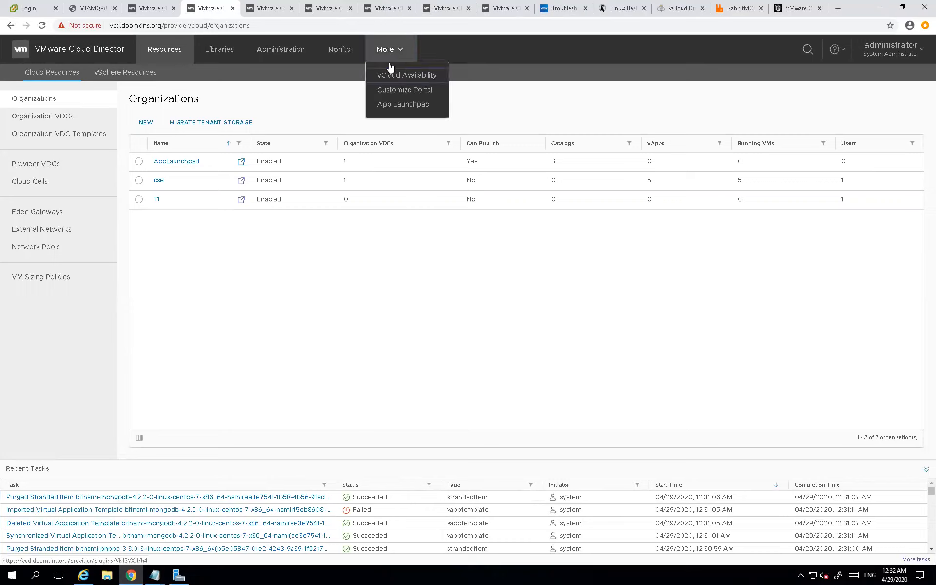
click(399, 105)
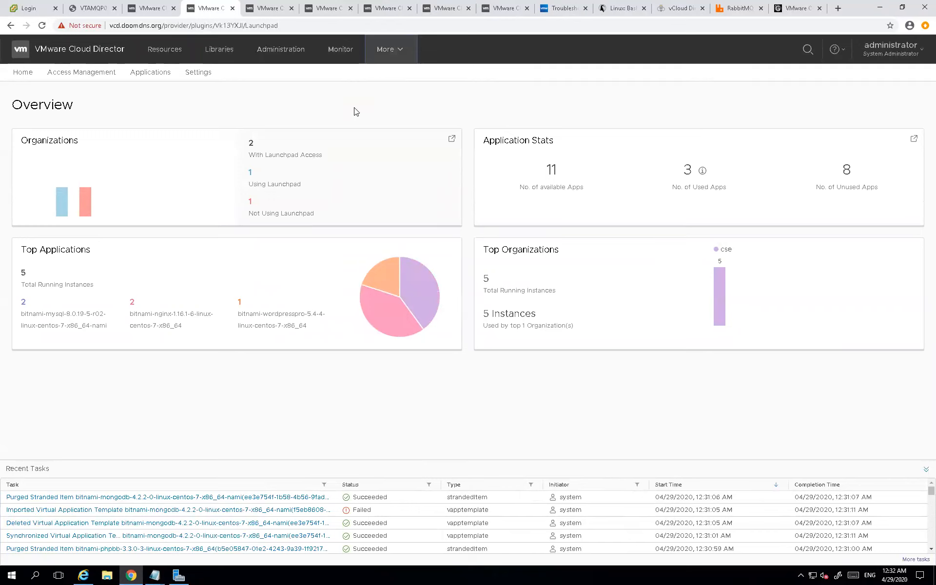
click(925, 470)
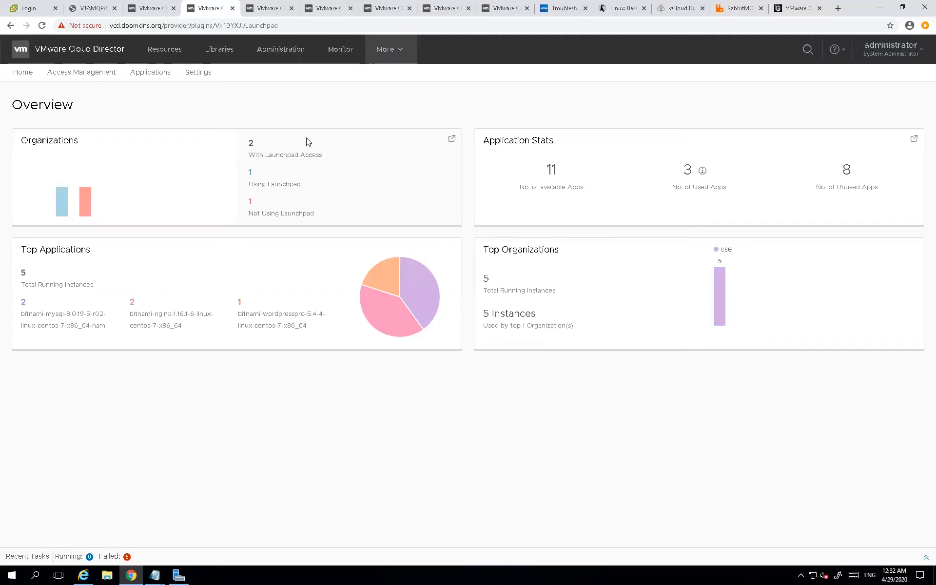
click(104, 73)
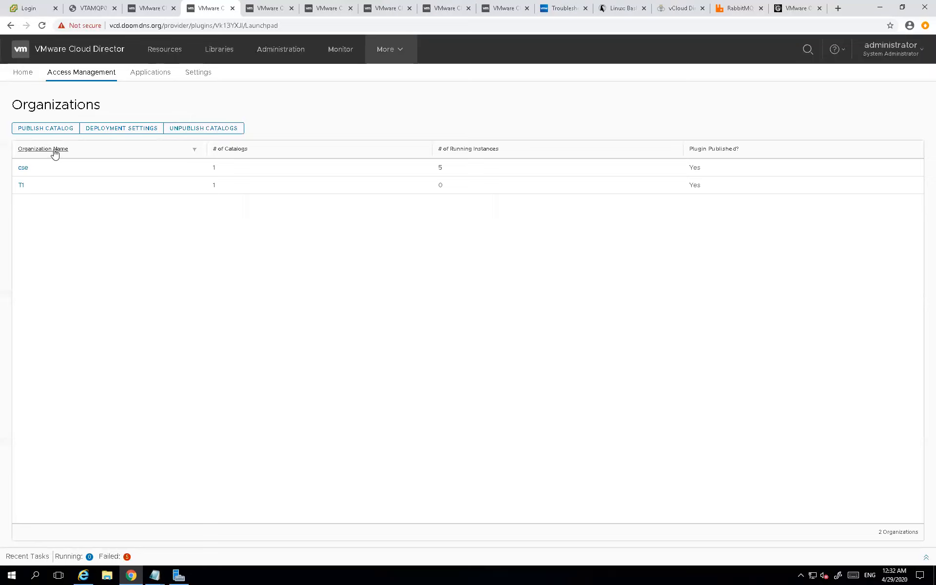
Step: Unpublish catalog bitnami02 from organization T1, leaving T1 with 0 catalogs
click(198, 133)
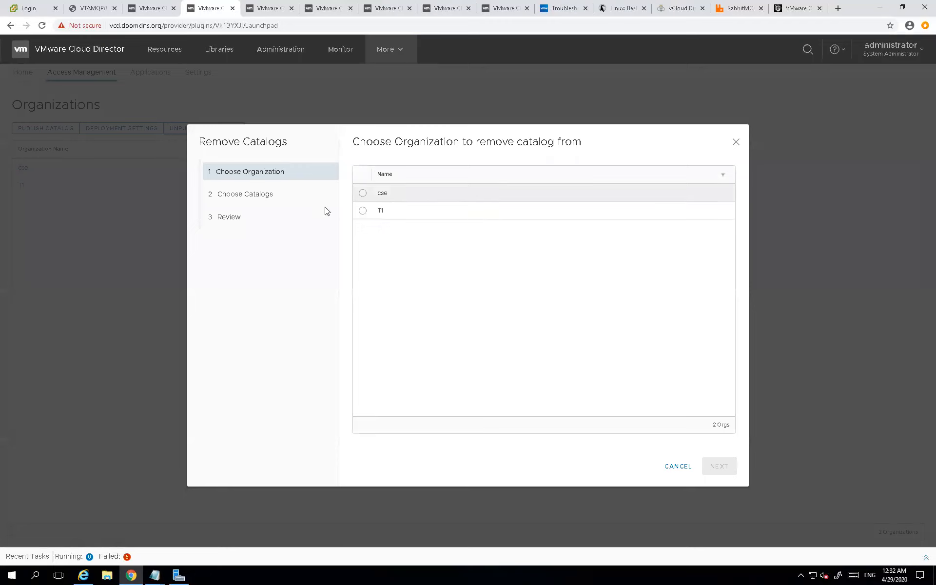
click(362, 211)
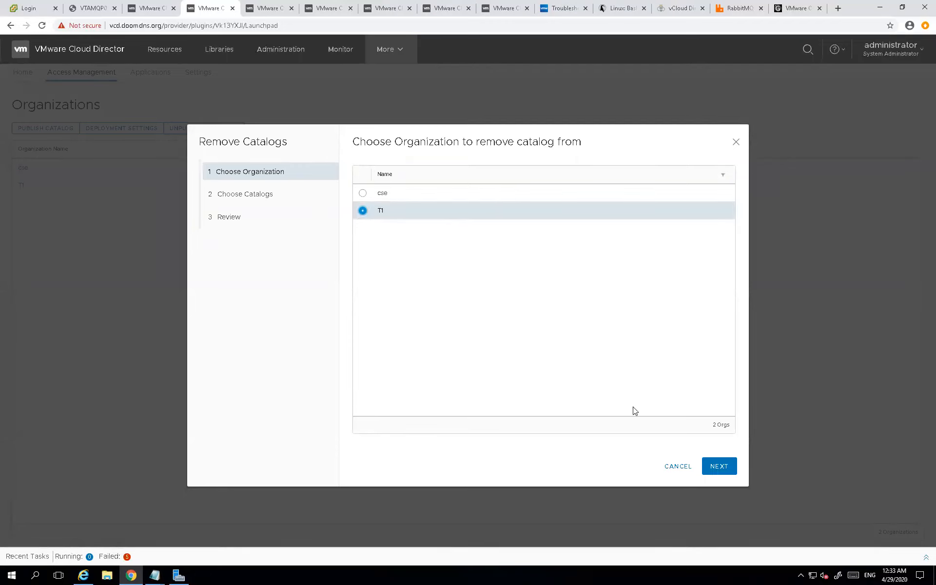
click(719, 467)
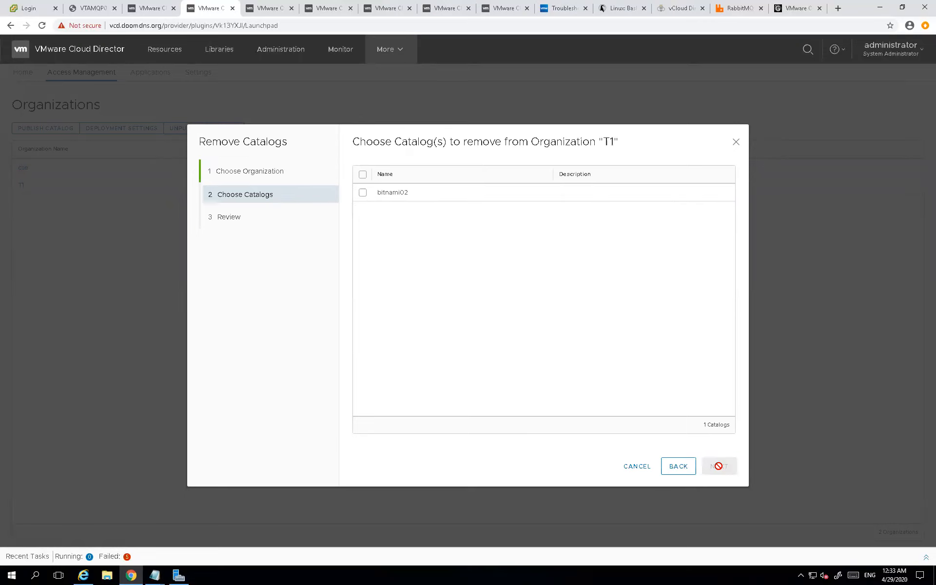
click(363, 193)
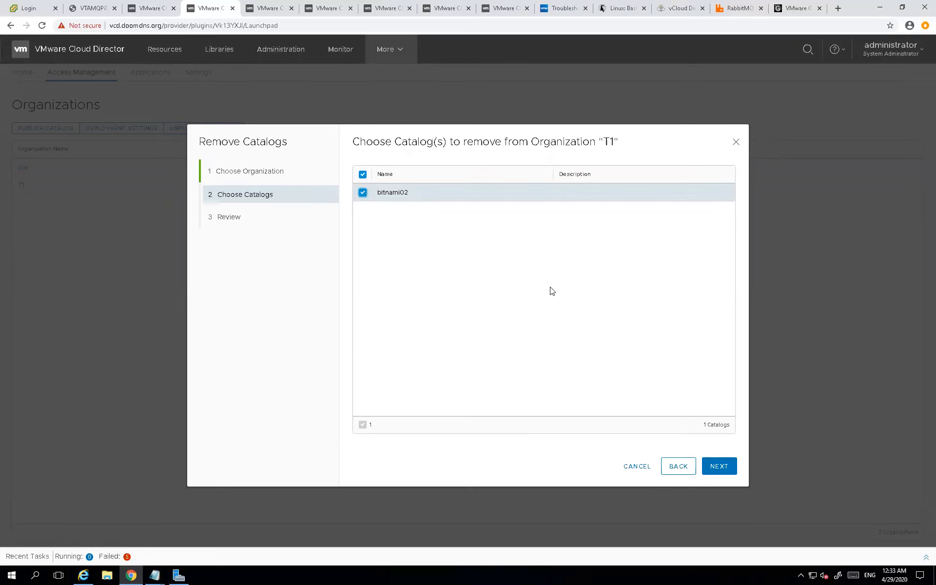
click(719, 466)
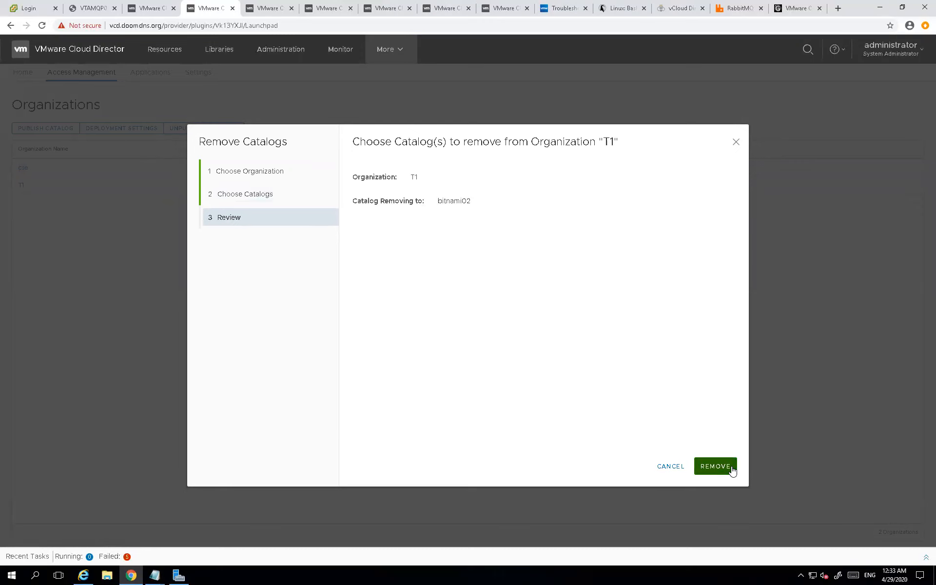
click(731, 469)
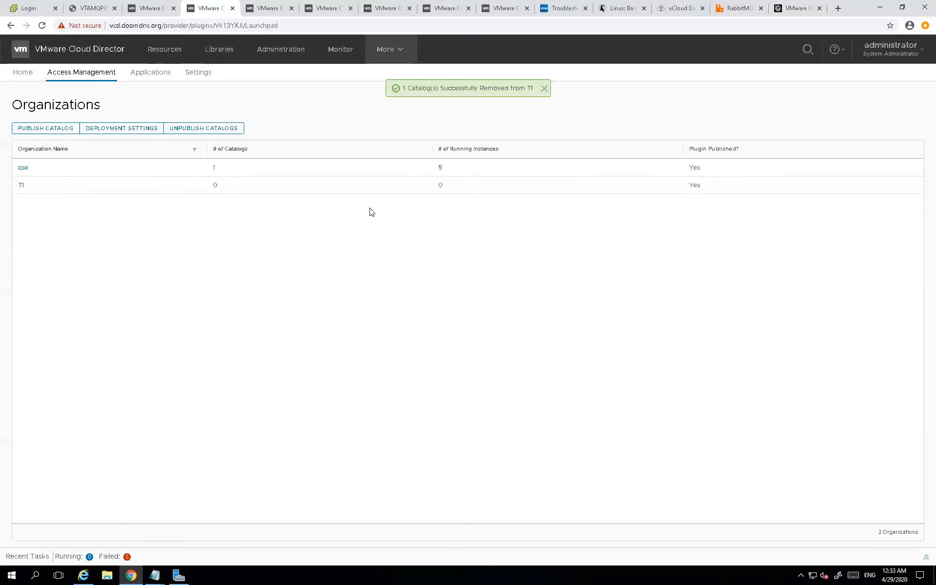
Step: Publish catalog bitnami02 back to organization T1 so it shows 1 catalog
click(42, 133)
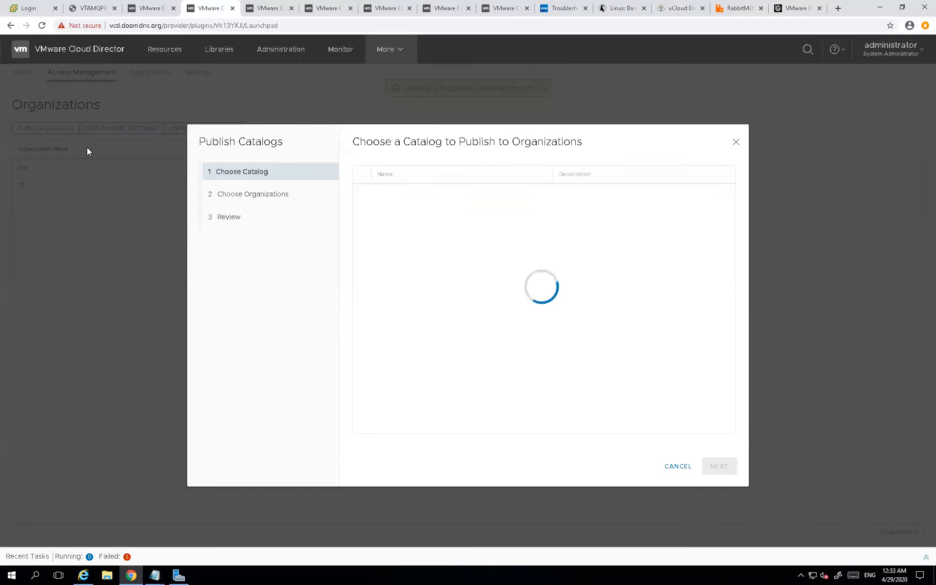
click(363, 230)
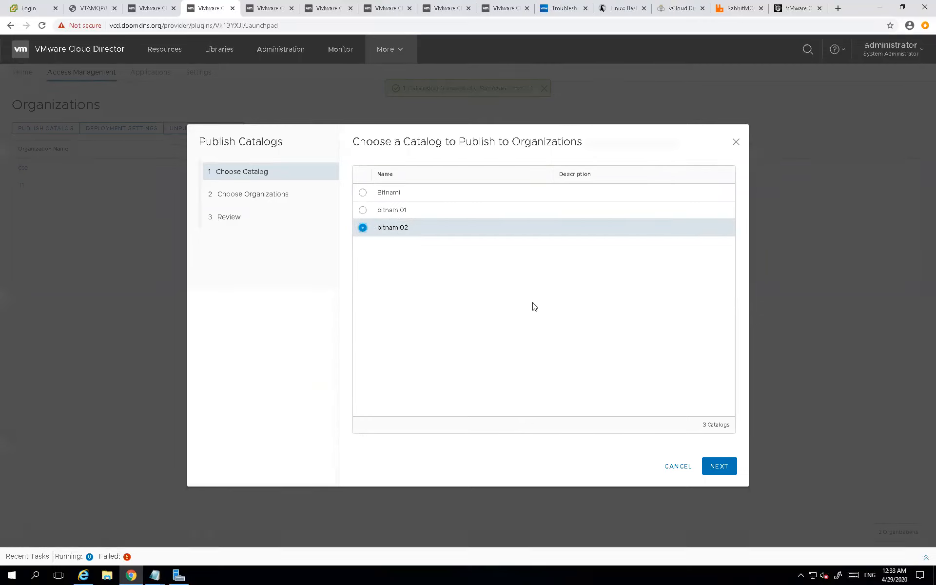
click(717, 467)
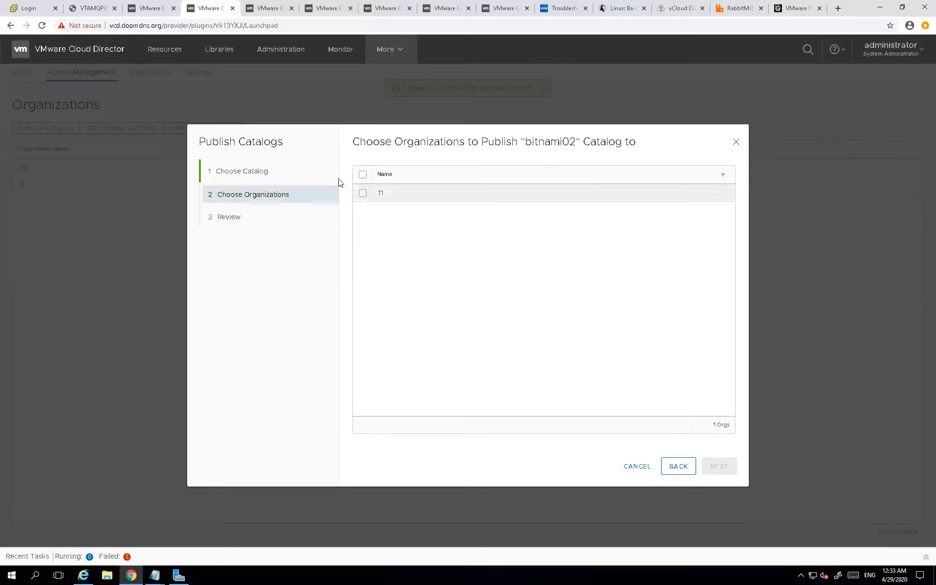
click(364, 194)
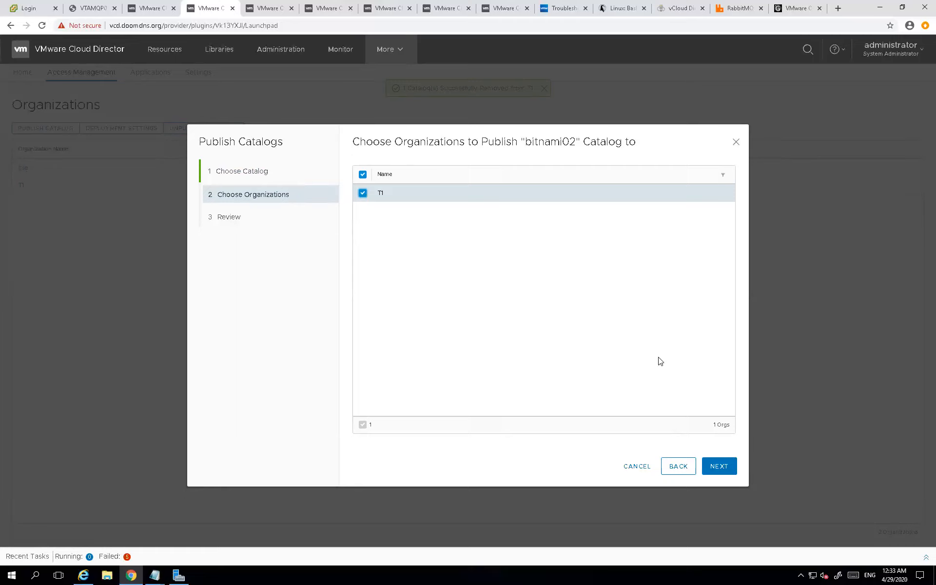
click(729, 471)
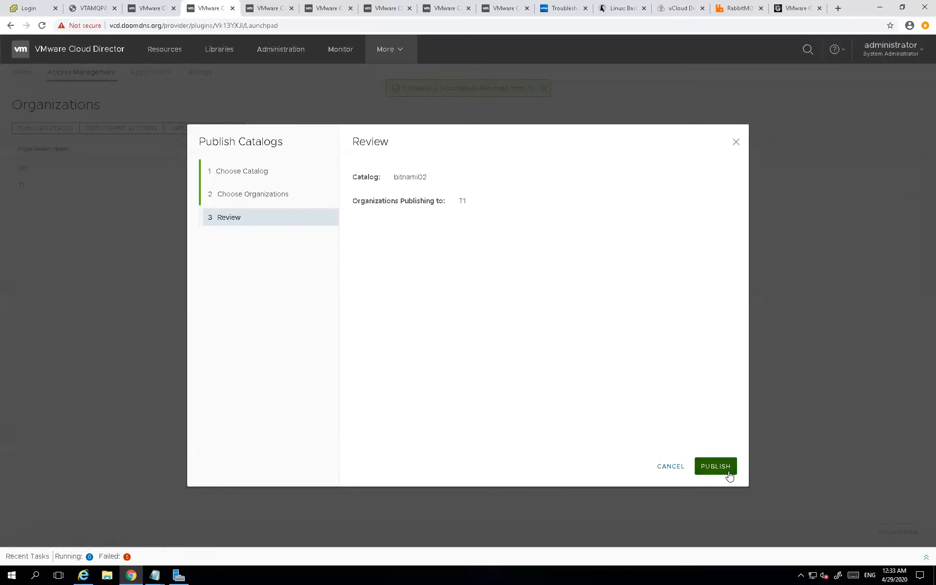
click(733, 471)
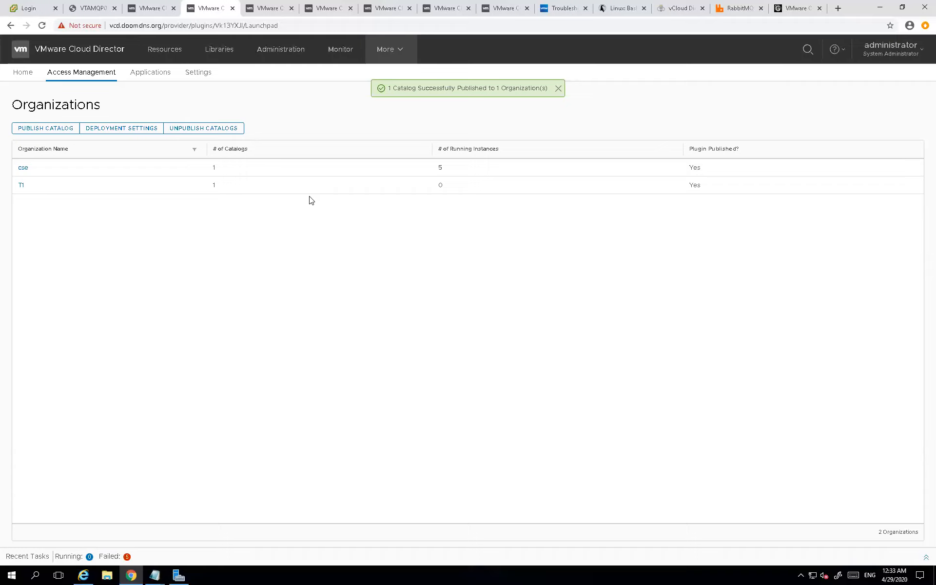
Step: Show App Launchpad deployment settings for organization T1, whose Org VDC list is empty
click(144, 128)
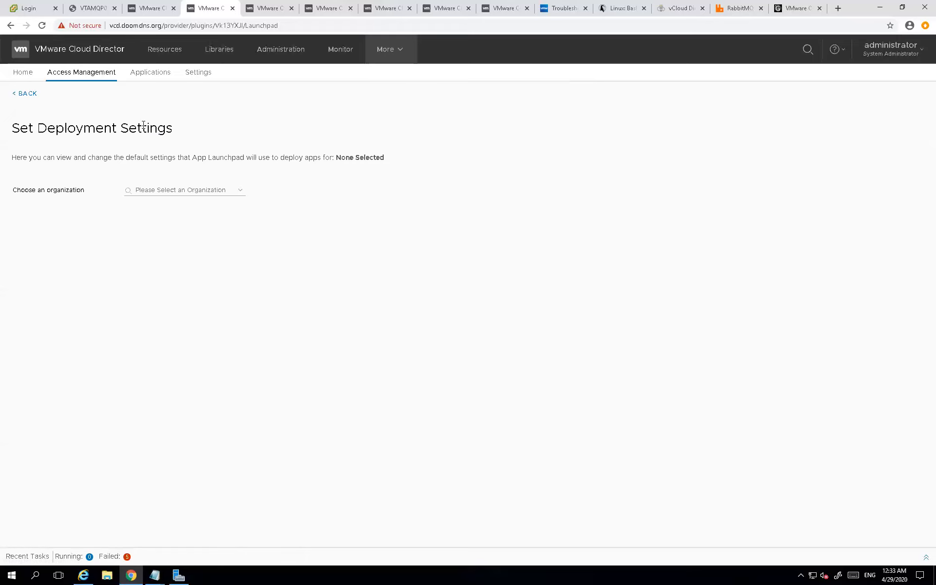
click(240, 195)
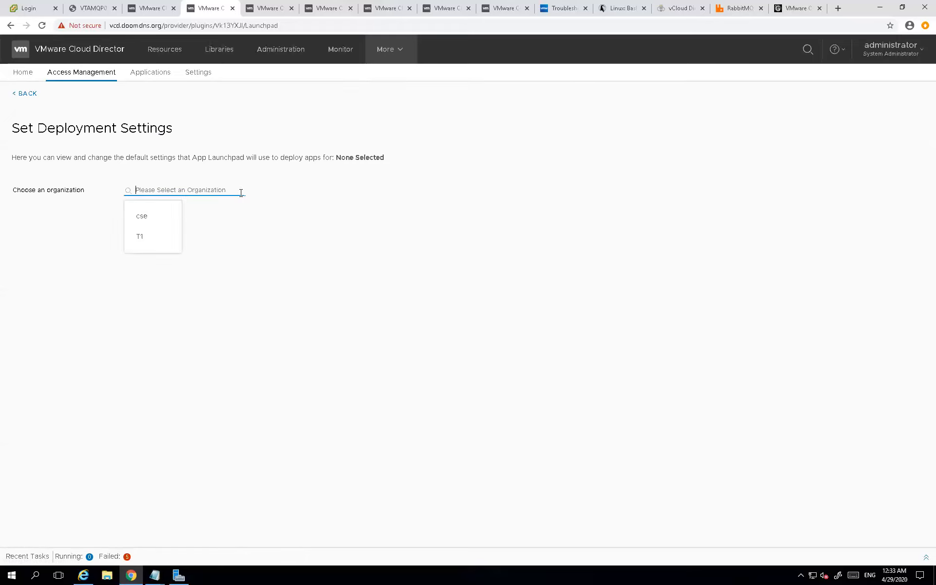
click(153, 239)
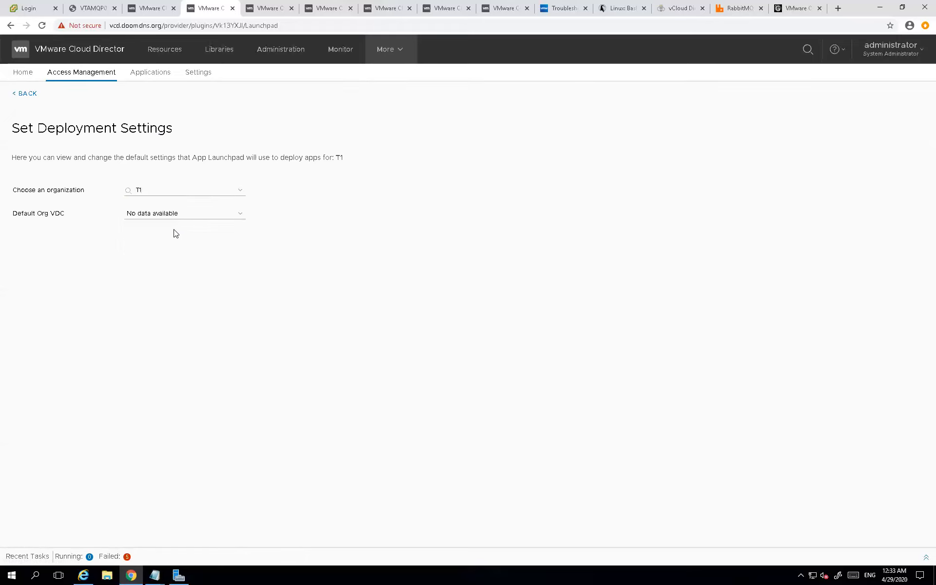
click(241, 216)
click(313, 212)
Step: Switch the deployment settings organization to cse and keep csepvdc1 as the default Org VDC
click(237, 190)
key(BackSpace)
text(cse)
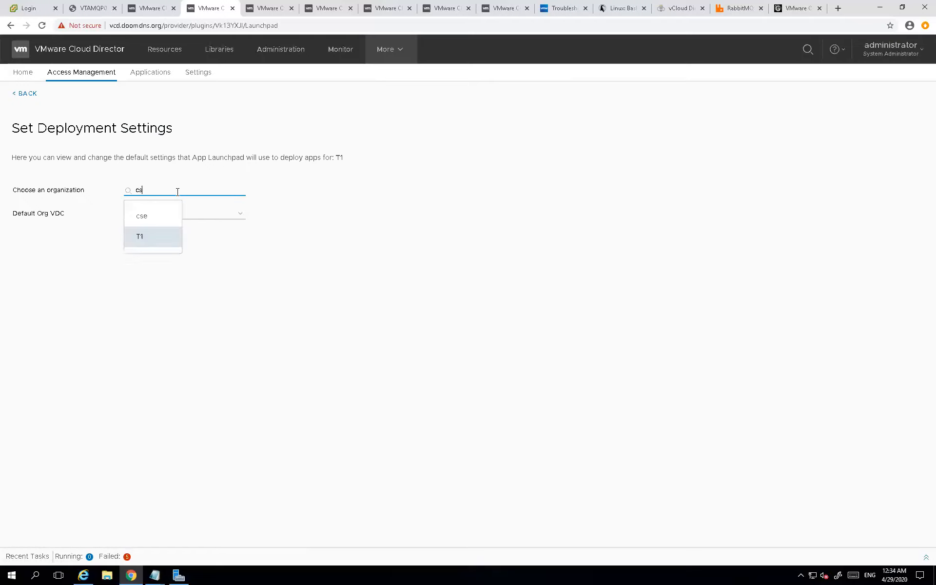
click(149, 218)
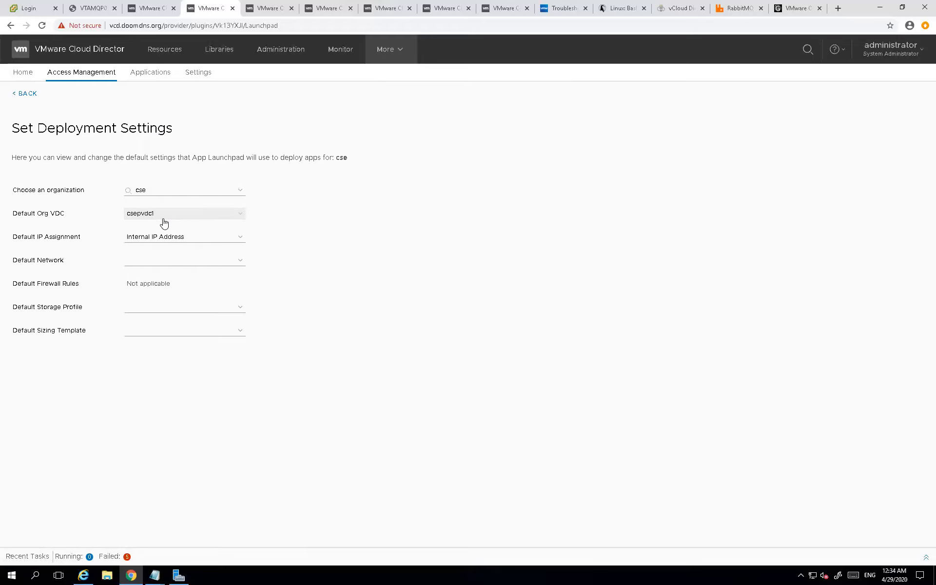
click(239, 218)
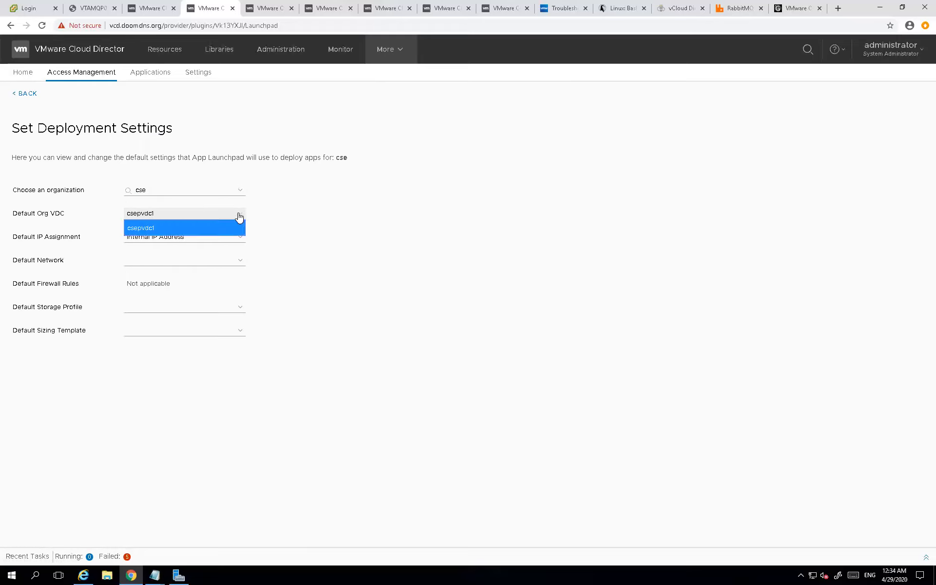
click(298, 214)
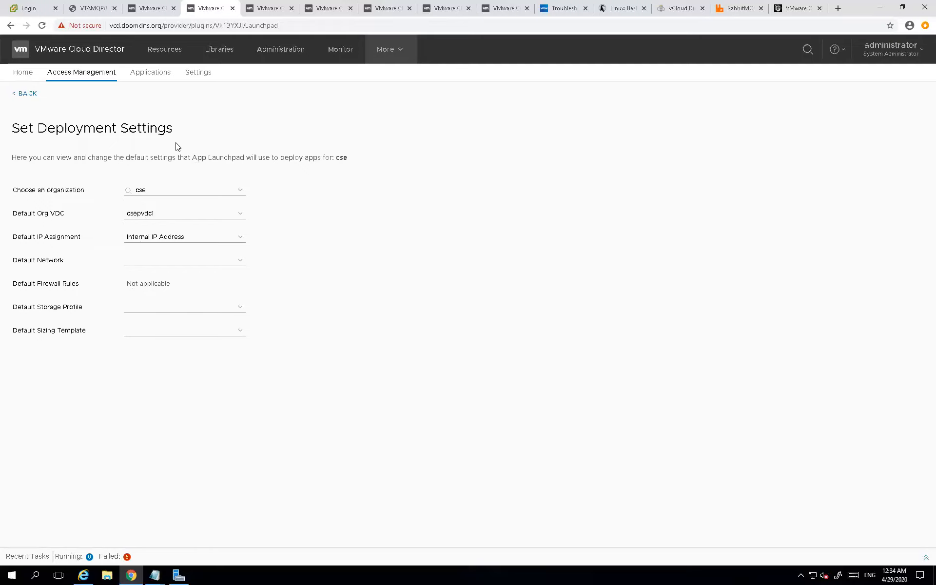
Step: View the launchpad Applications list, then the Small, Medium and Large sizing templates
click(154, 78)
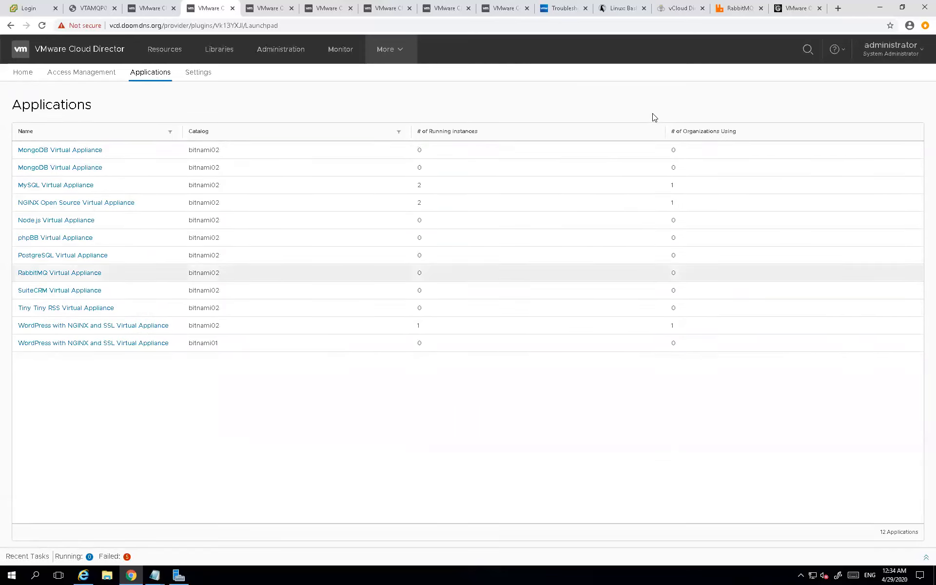
click(204, 77)
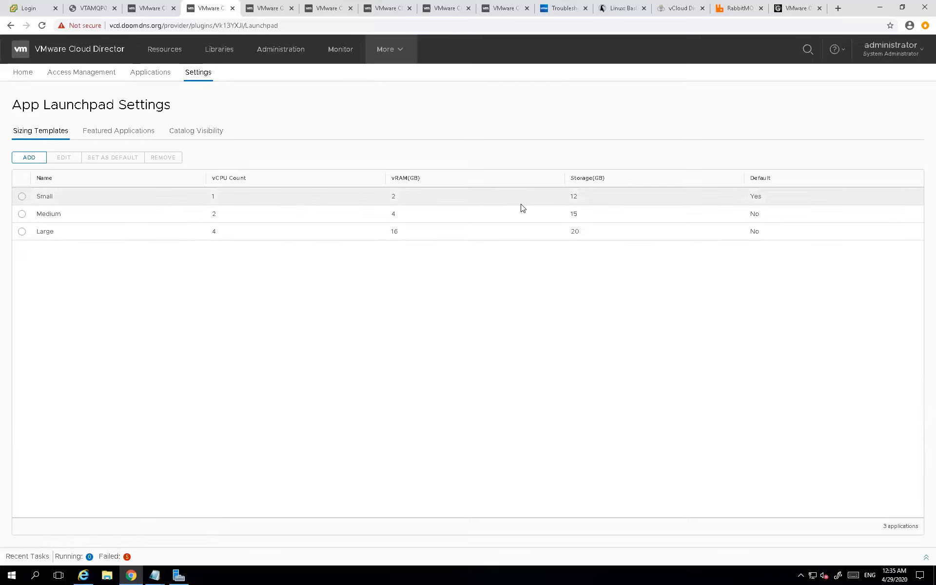
click(22, 196)
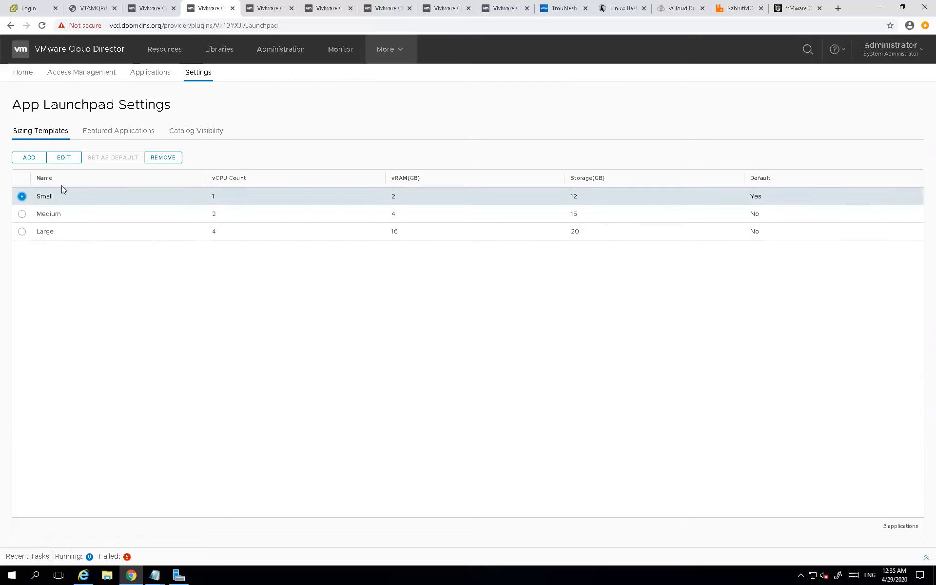
click(22, 214)
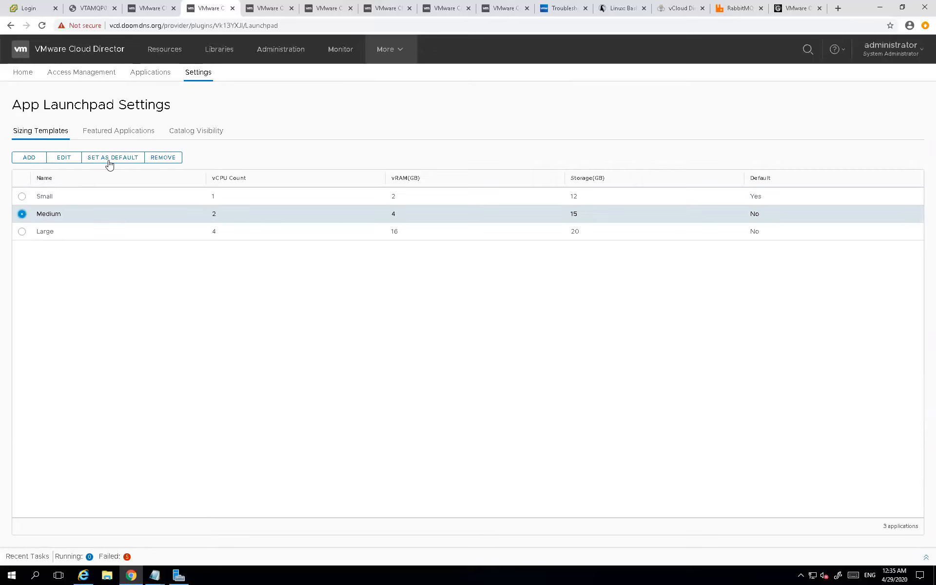
click(21, 198)
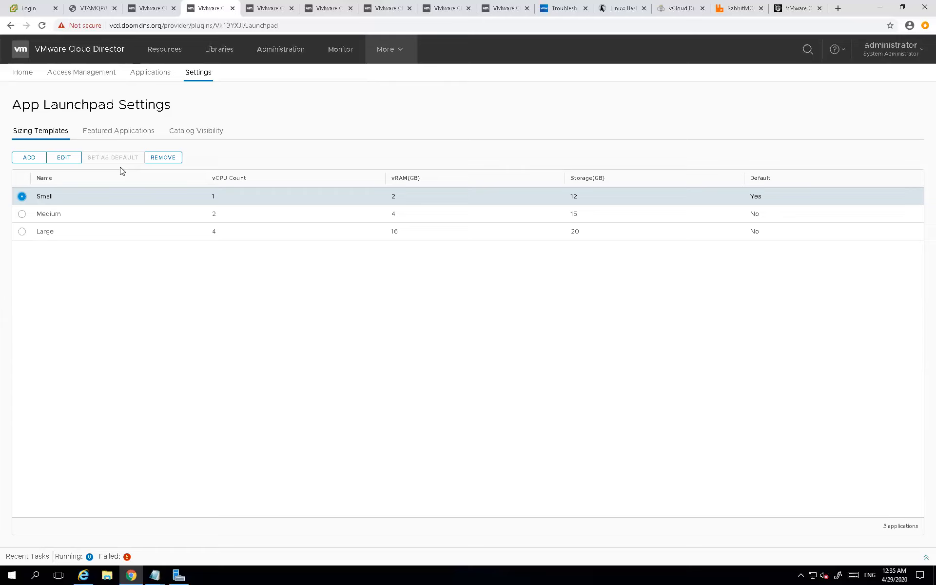
Step: Check Featured Applications and Catalog Visibility, then return to the Overview showing 13 available apps
click(132, 135)
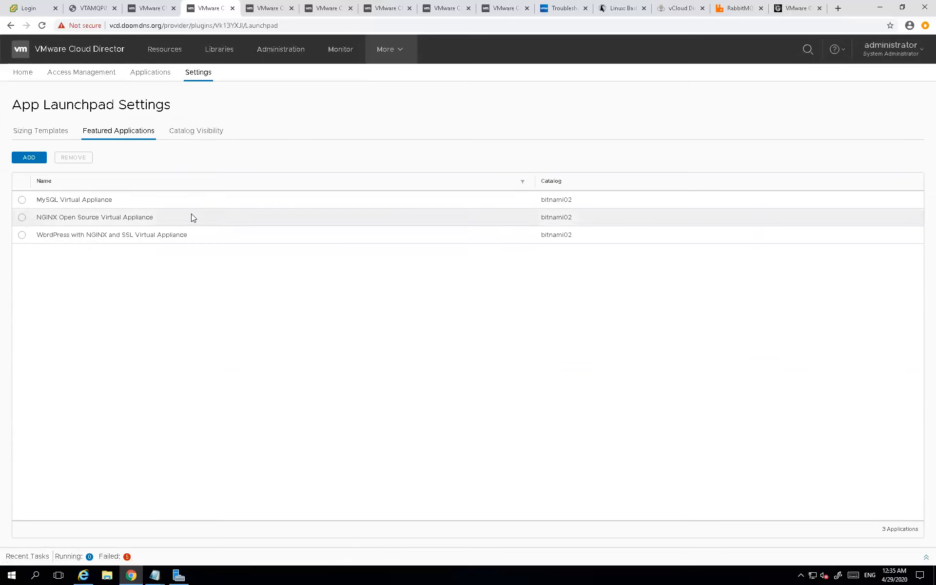
click(209, 135)
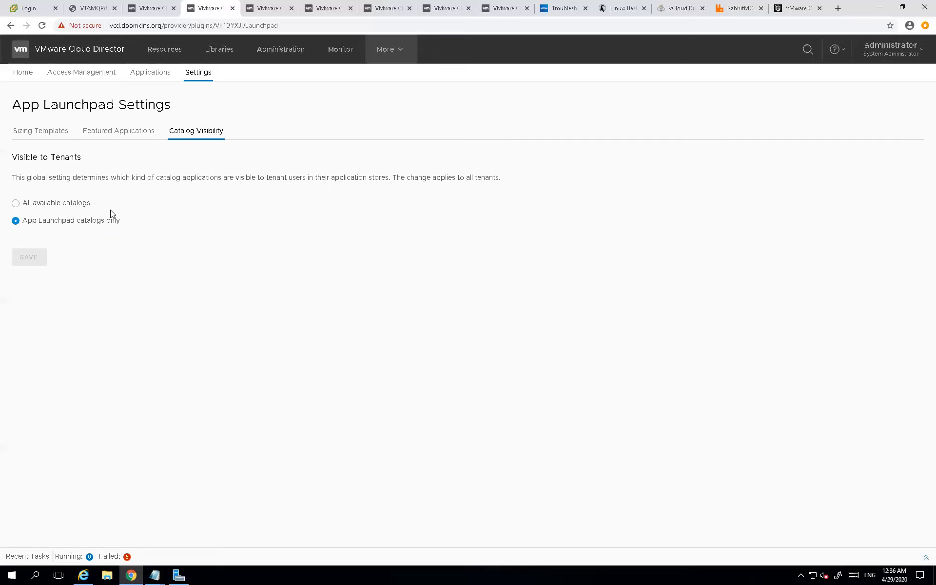
click(19, 76)
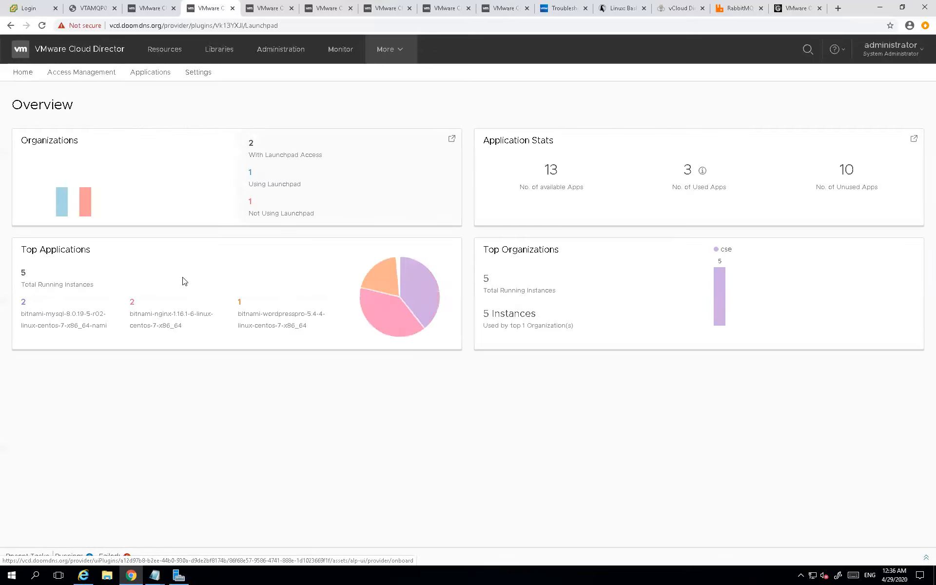